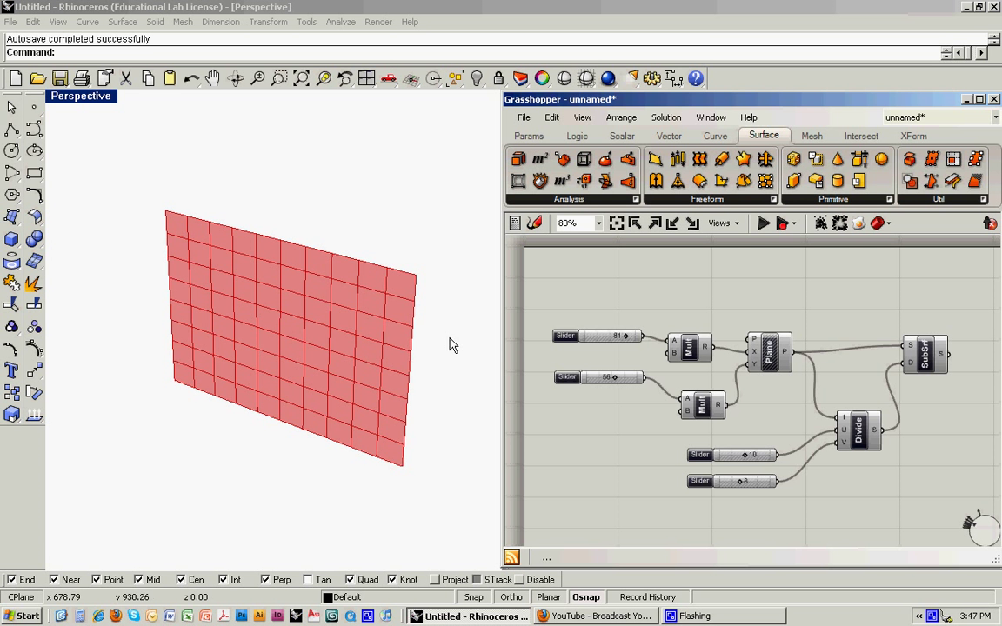
# - Orbit the Perspective view so the red gridded surface faces the camera more squarely
pyautogui.moveTo(442, 380); pyautogui.dragTo(418, 331, button='right')
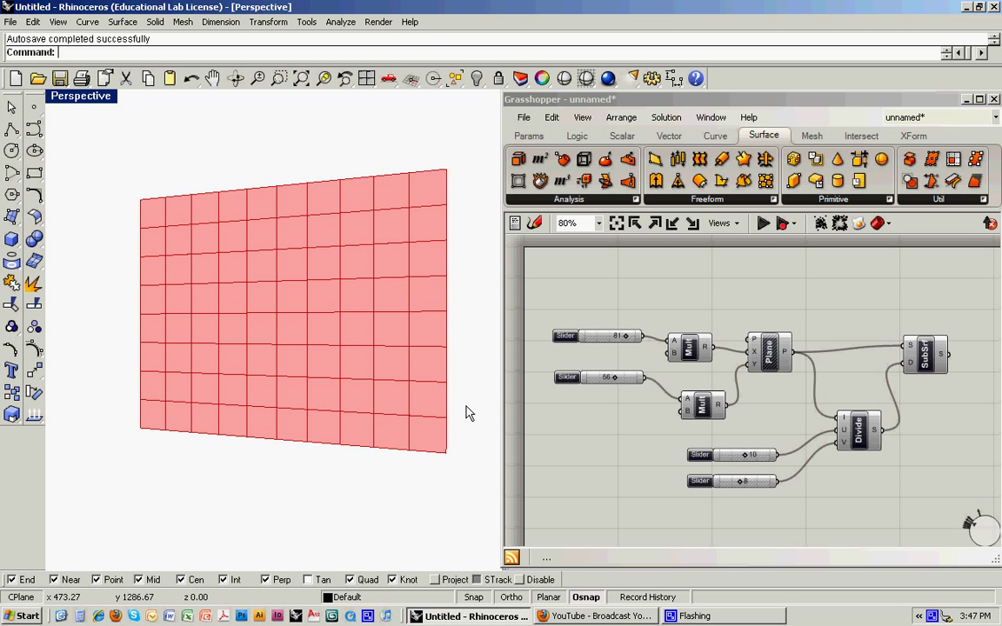
pyautogui.click(93, 103)
# - Save the current front-facing view as the named view p1
pyautogui.moveTo(97, 252)
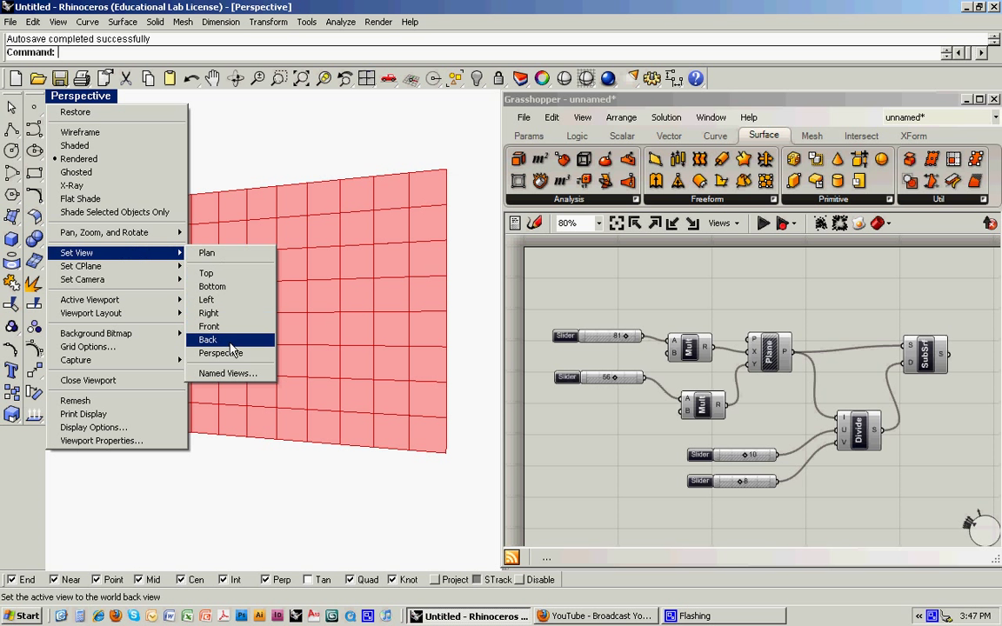
pyautogui.click(228, 373)
pyautogui.click(585, 246)
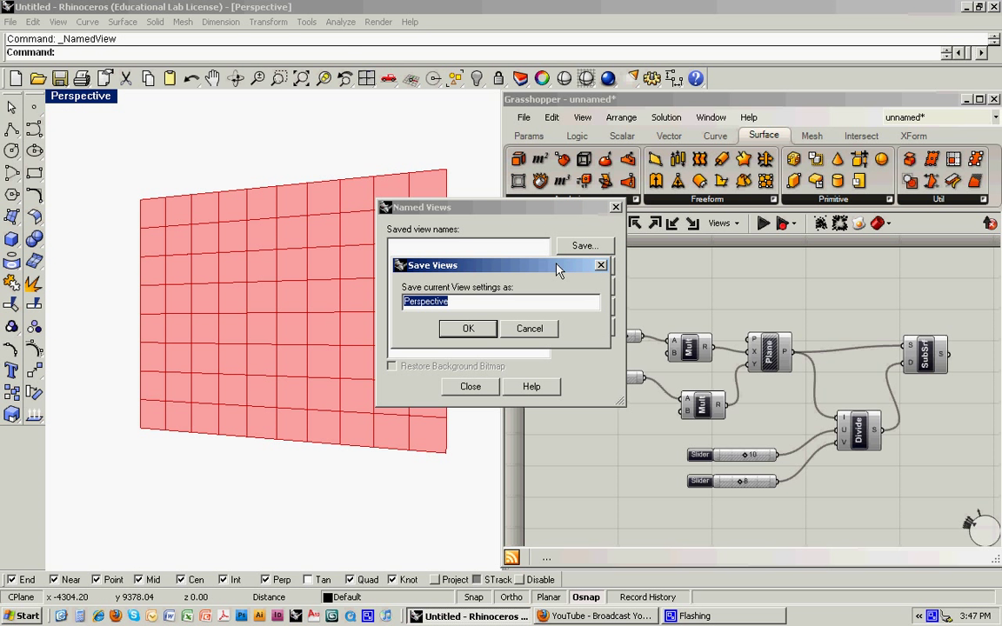
pyautogui.write('p1')
pyautogui.press('Return')
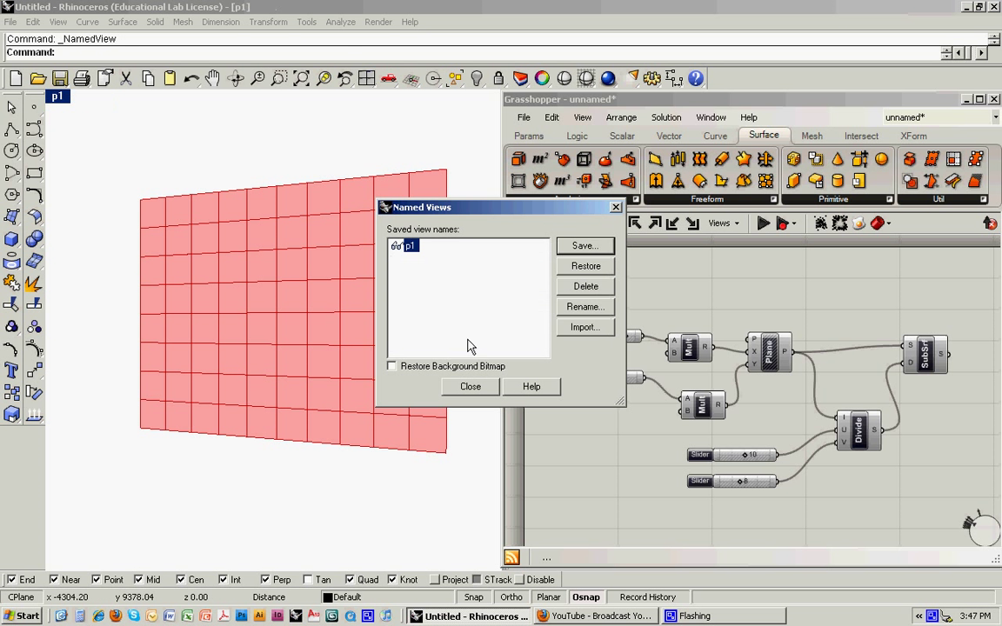
pyautogui.click(471, 387)
# - Rotate the view away, then restore the saved p1 view with the P1 command
pyautogui.moveTo(469, 404); pyautogui.dragTo(355, 404, button='right')
pyautogui.write('P1')
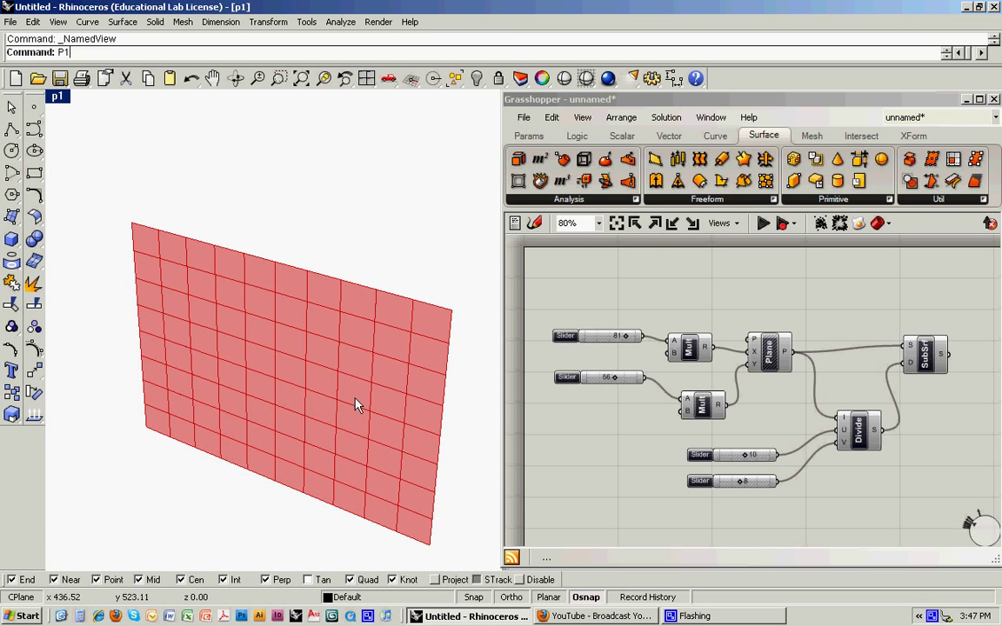
pyautogui.press('Return')
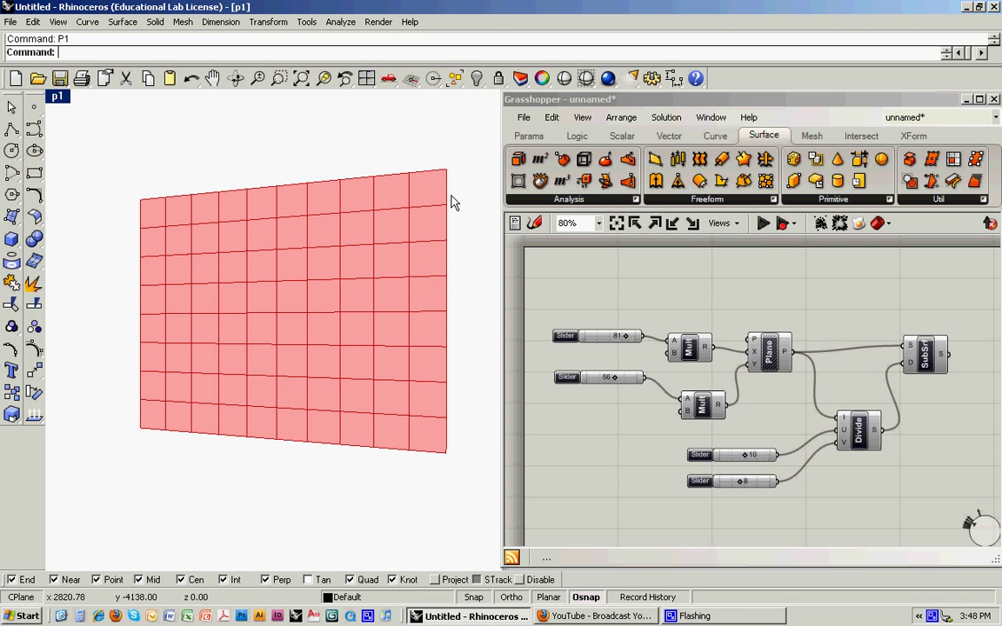
pyautogui.click(591, 79)
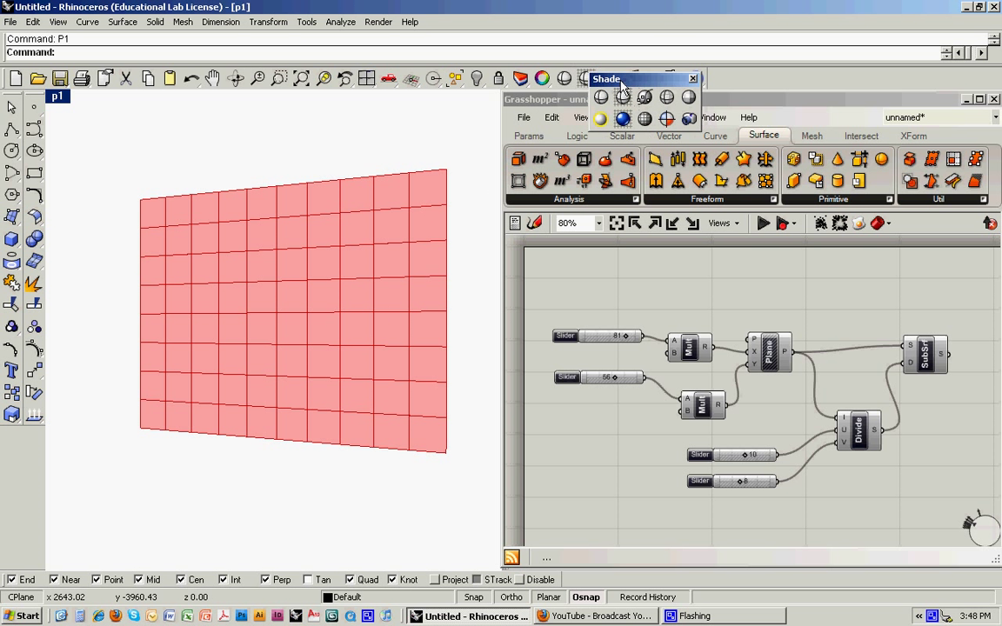
# - Float the Shade tools palette beside the viewport and restore view p1
pyautogui.moveTo(620, 79); pyautogui.dragTo(470, 111)
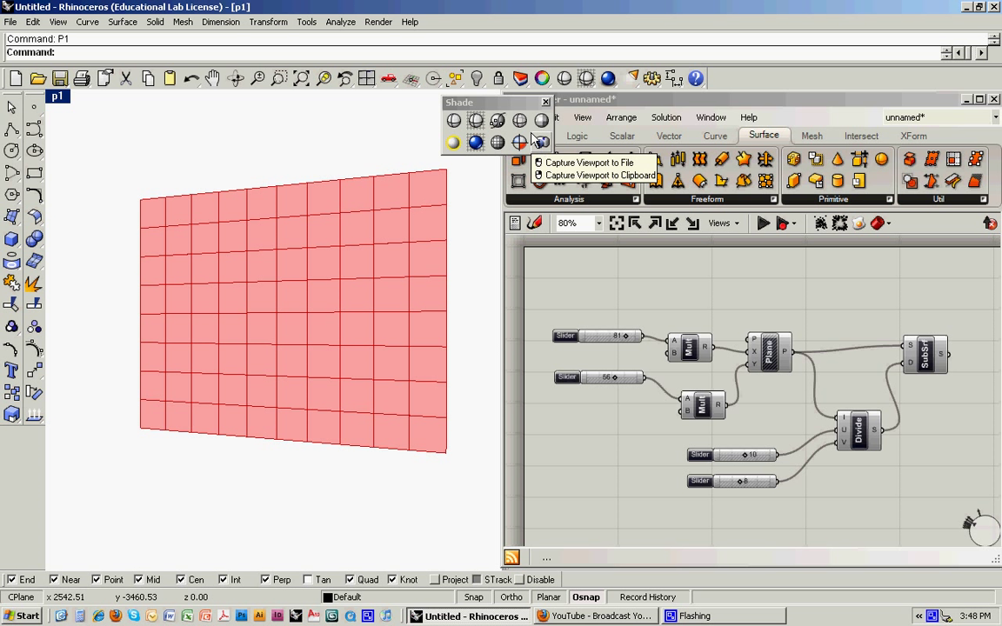
pyautogui.doubleClick(468, 101)
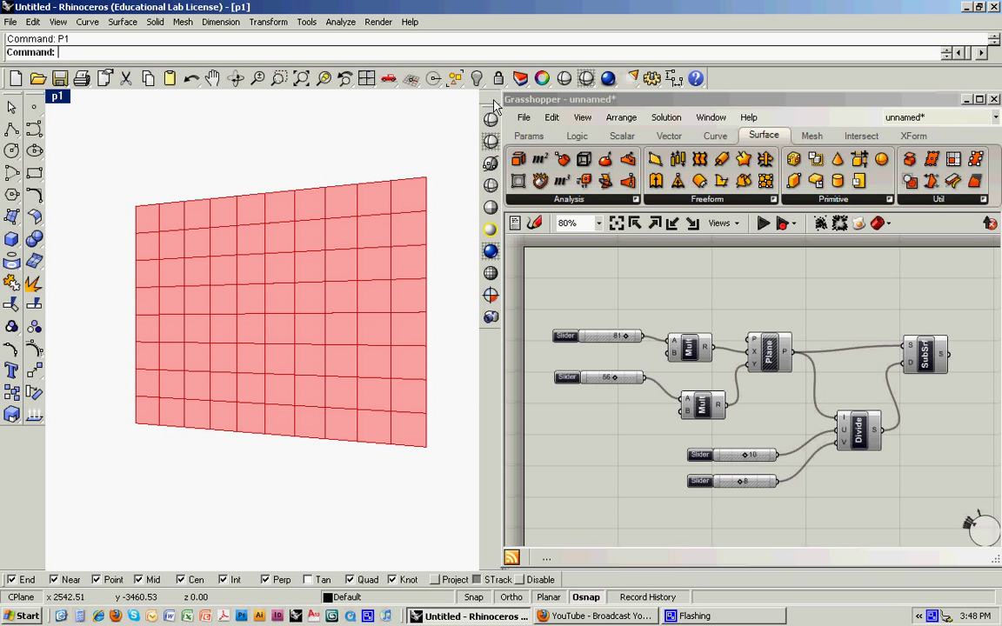
pyautogui.doubleClick(490, 107)
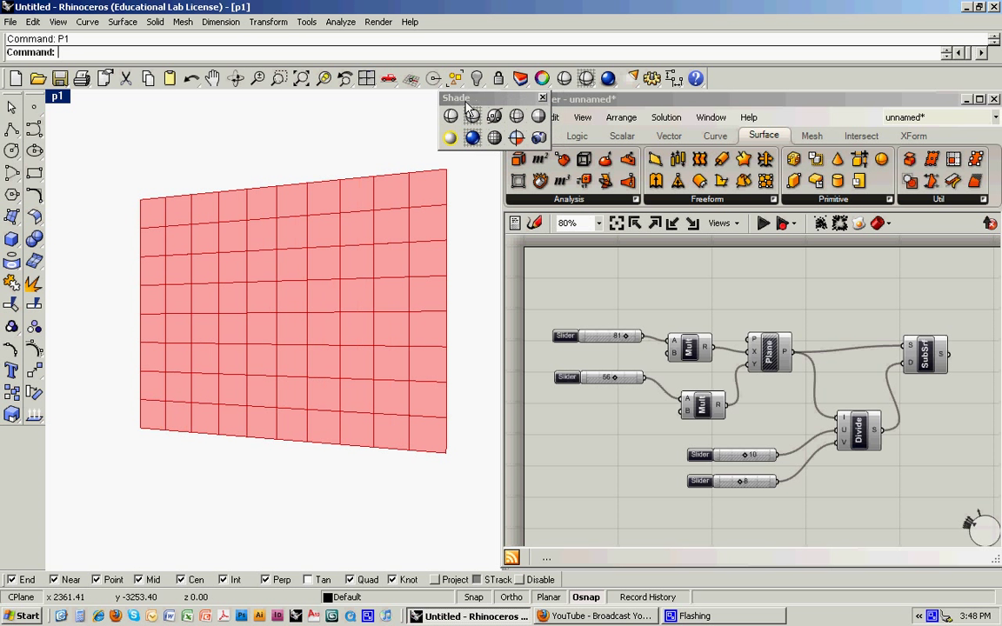
pyautogui.write('P1')
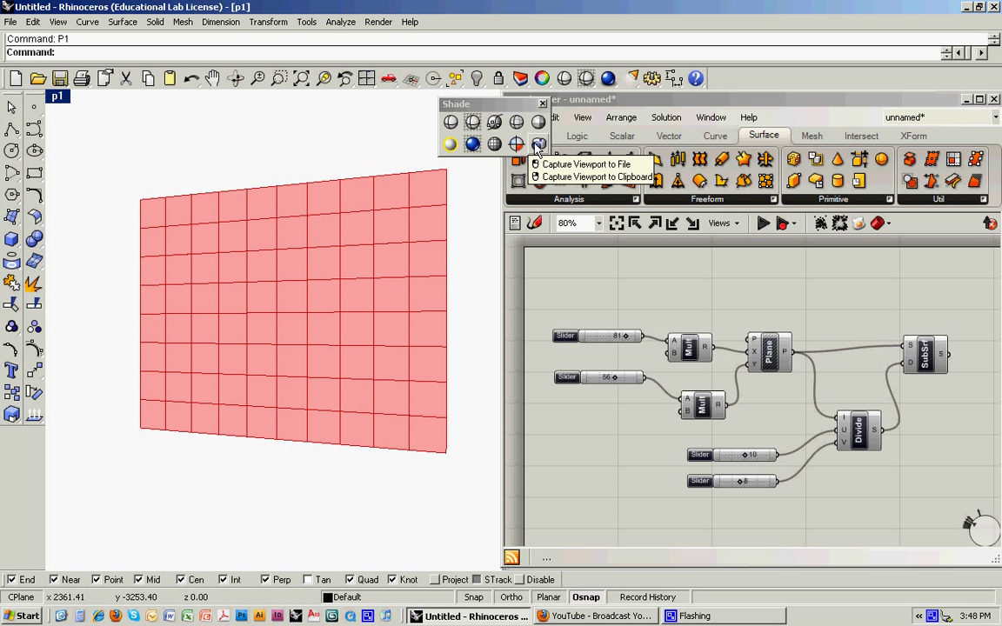
# - Start a viewport capture and create a 'Grasshopper Animation' folder on the Desktop
pyautogui.click(537, 145)
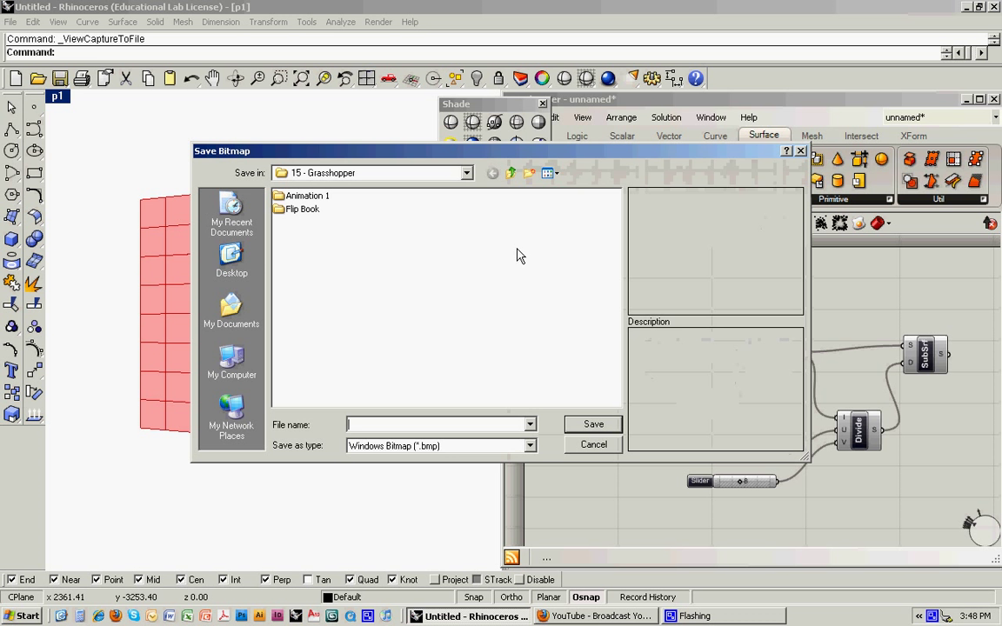
pyautogui.click(232, 256)
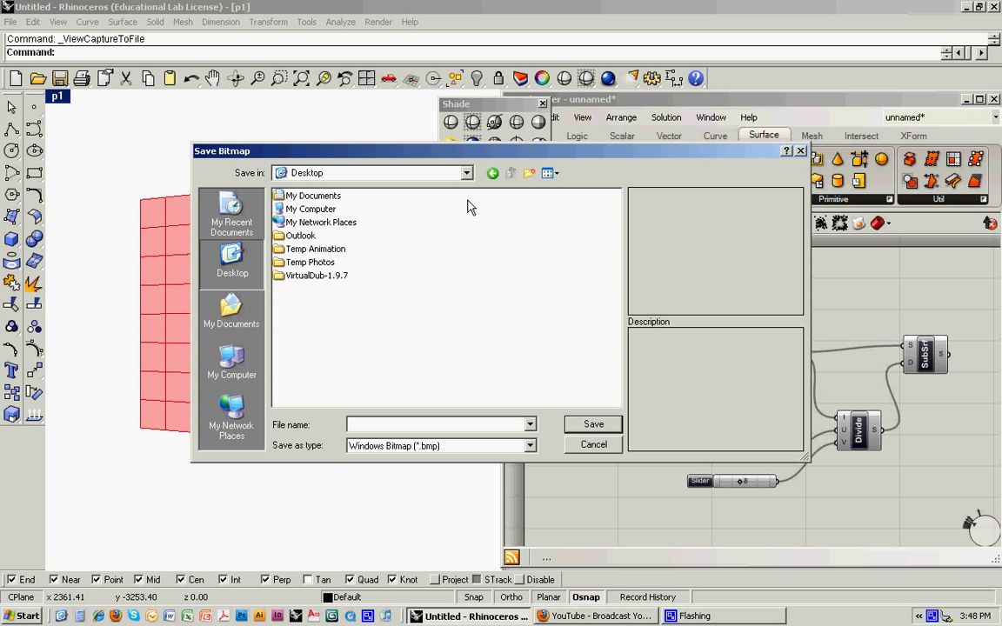
pyautogui.click(530, 174)
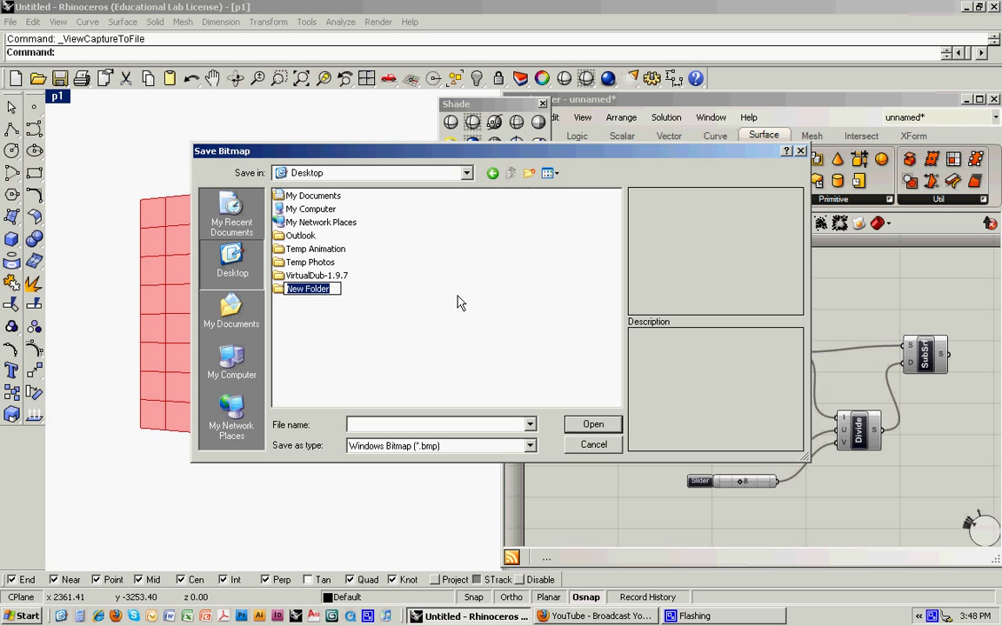
pyautogui.write('G')
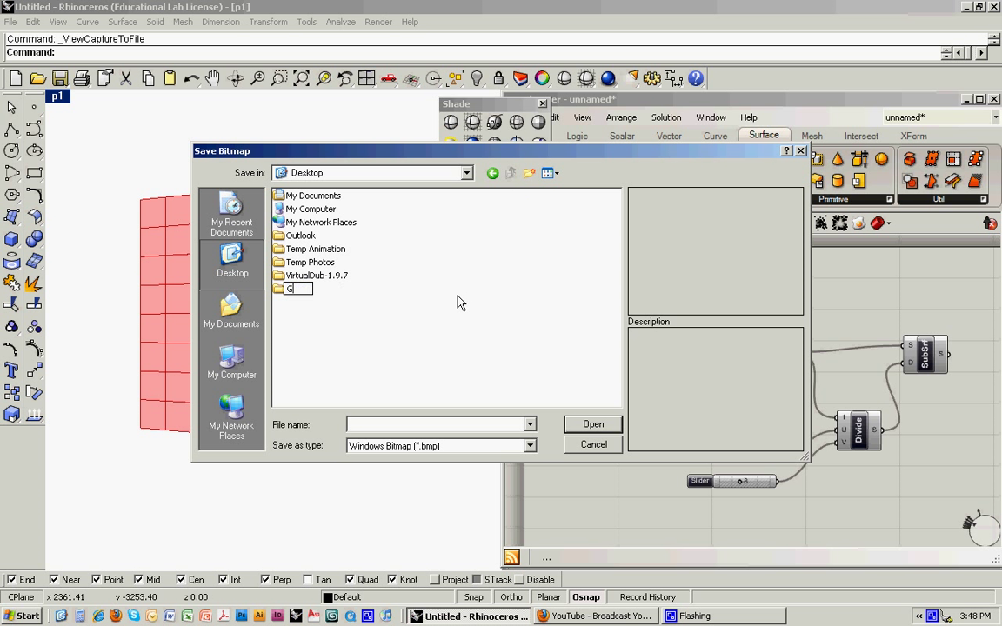
pyautogui.write('rasshopper Animation')
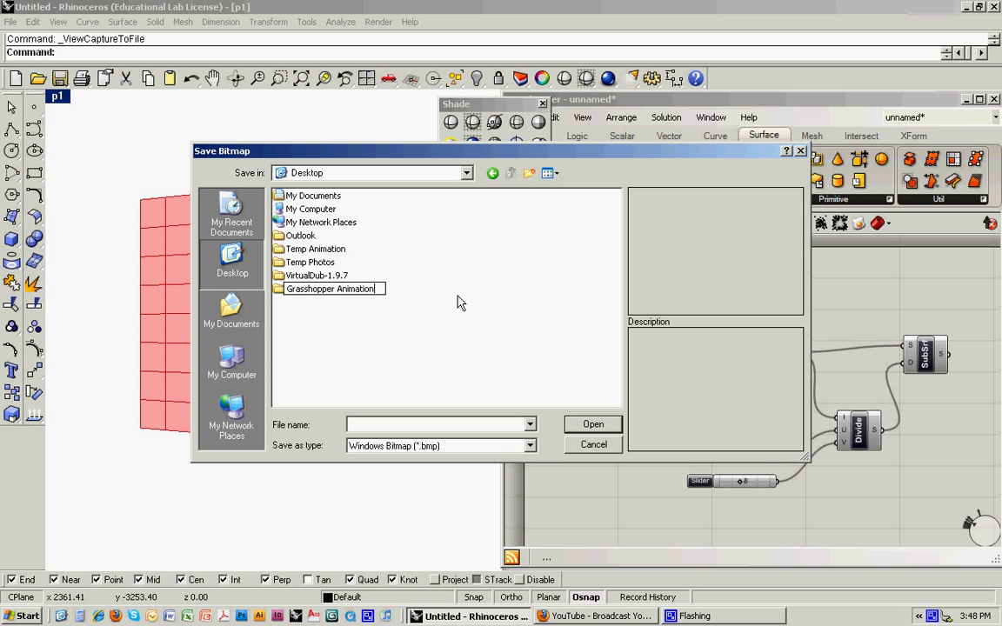
pyautogui.press('Return')
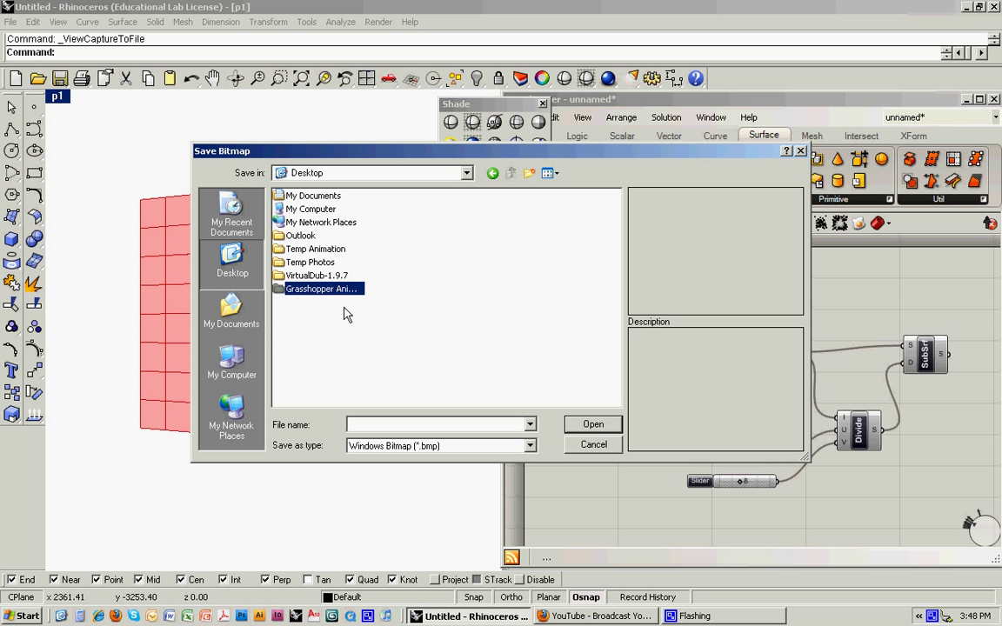
pyautogui.doubleClick(282, 288)
# - Save the capture in that folder as JPEG image 001
pyautogui.click(392, 450)
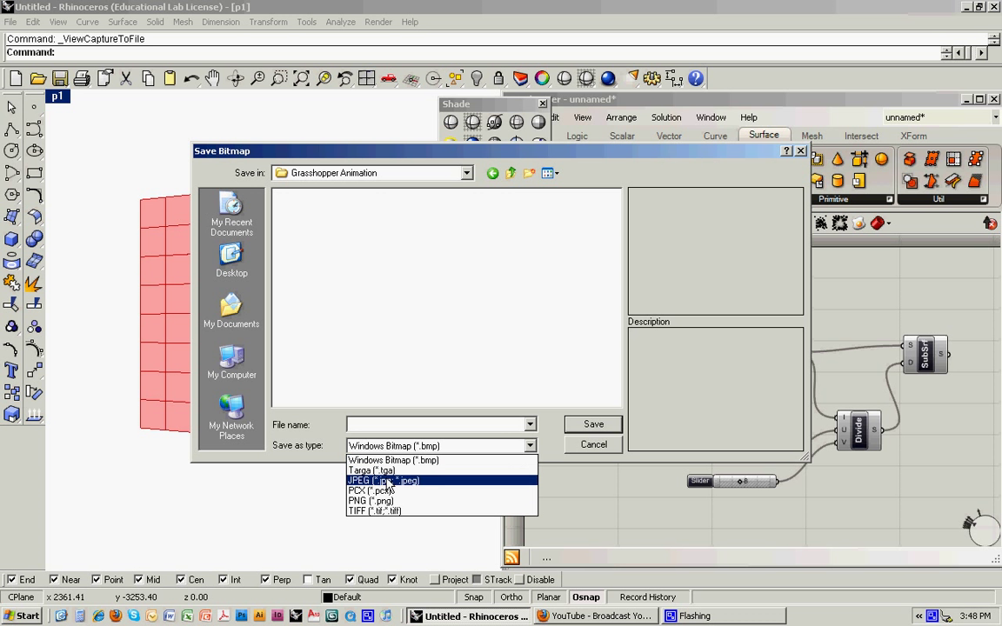
pyautogui.click(365, 478)
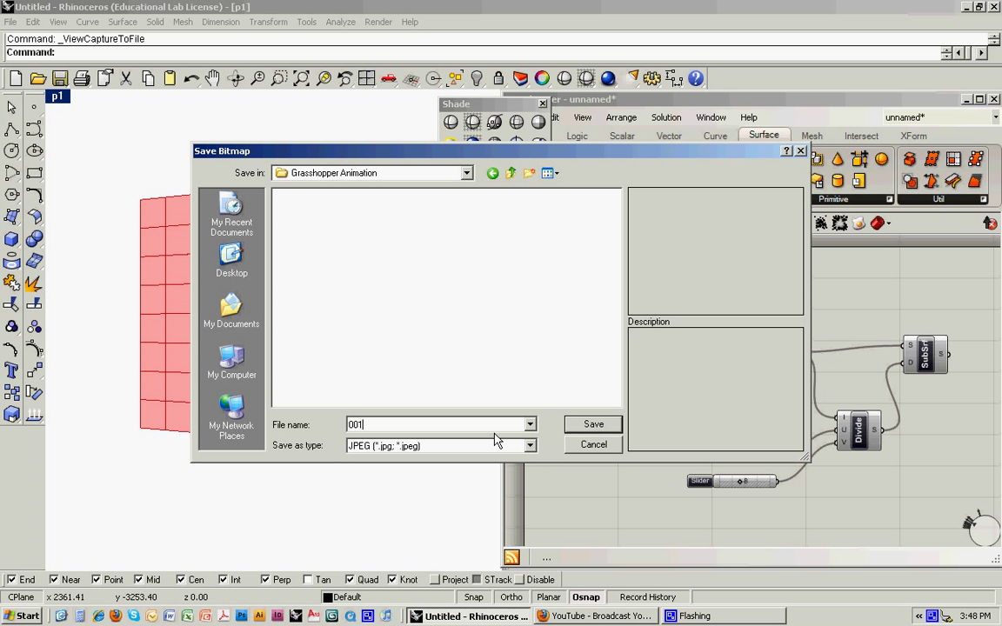
pyautogui.click(602, 430)
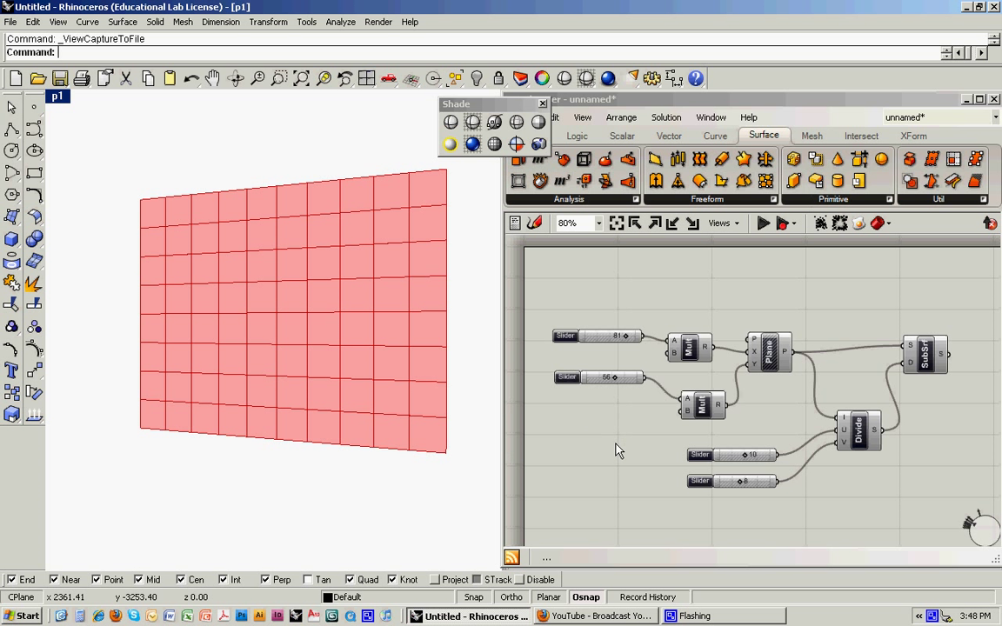
# - Lower the Divide U slider from 10 to 9 and save the capture as 002
pyautogui.click(745, 454)
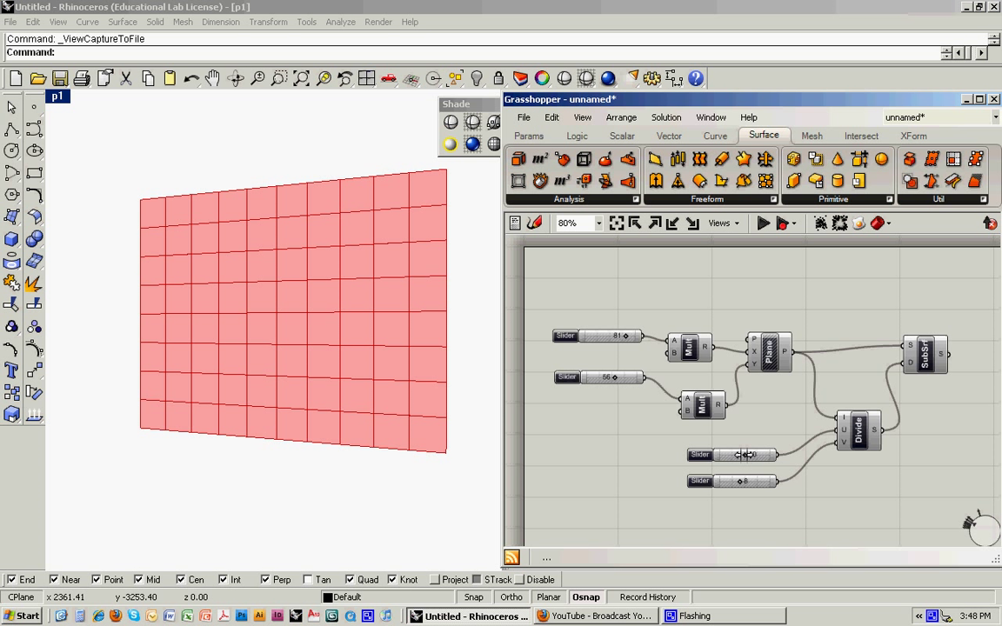
pyautogui.moveTo(745, 454); pyautogui.dragTo(741, 454)
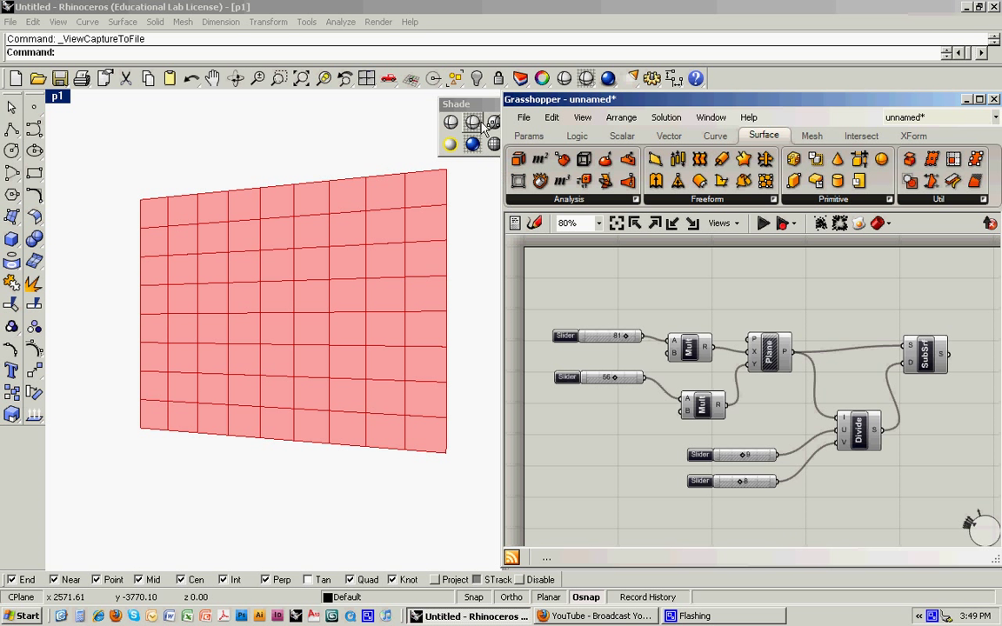
pyautogui.moveTo(480, 104); pyautogui.dragTo(419, 106)
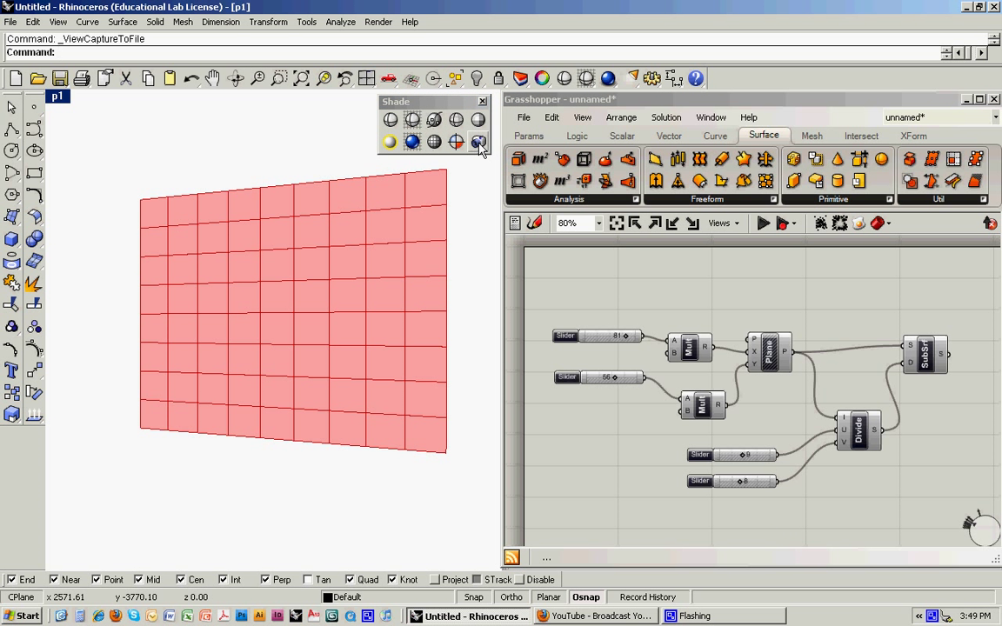
pyautogui.press('Return')
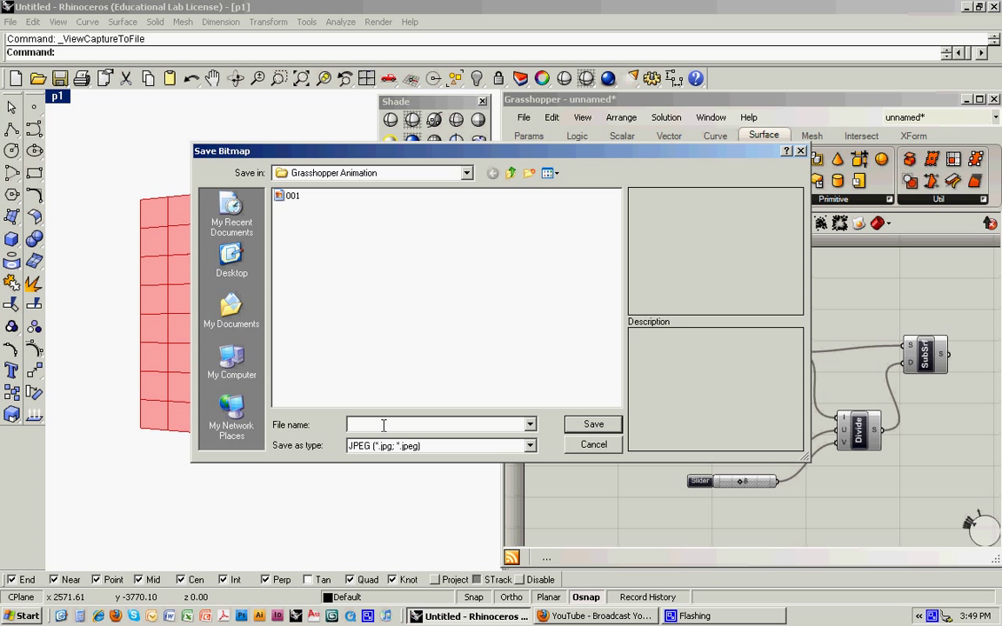
pyautogui.write('002')
pyautogui.click(593, 423)
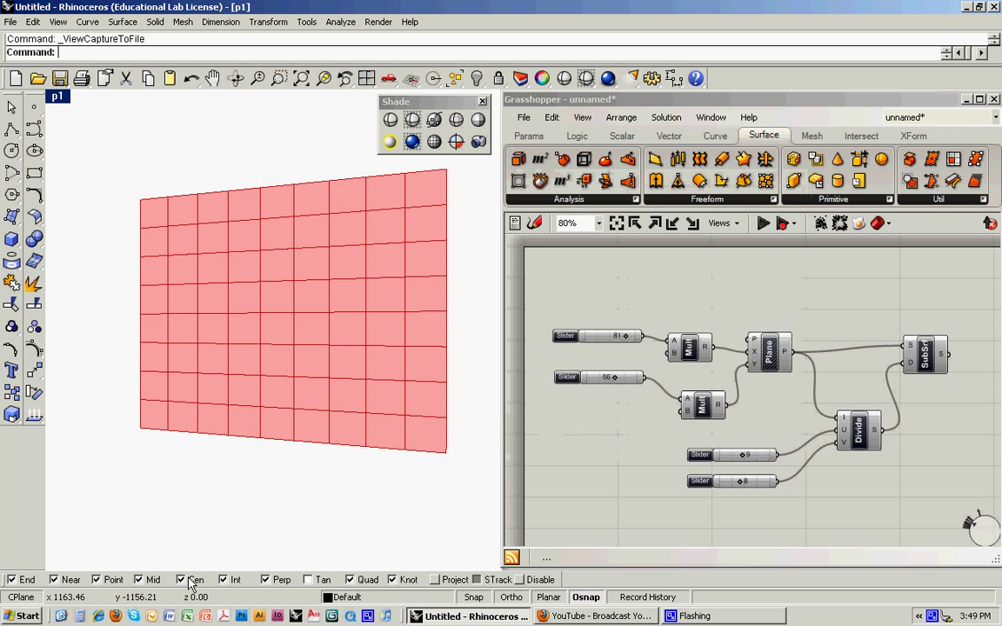
# - Check capture 001 in the Grasshopper Animation folder, close both windows, and return to Rhino
pyautogui.press('super+d')
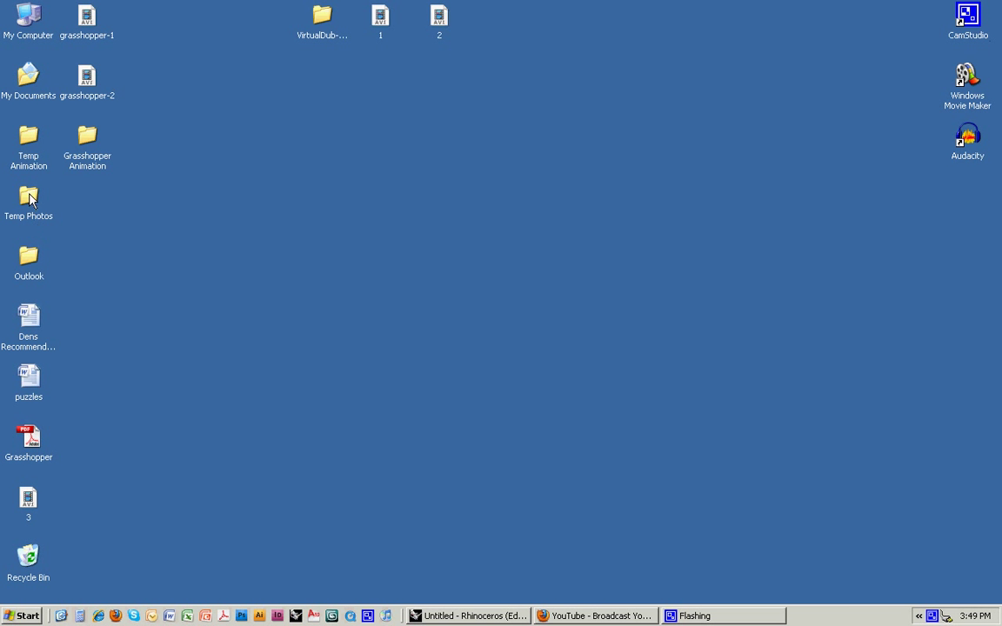
pyautogui.doubleClick(87, 139)
pyautogui.doubleClick(224, 137)
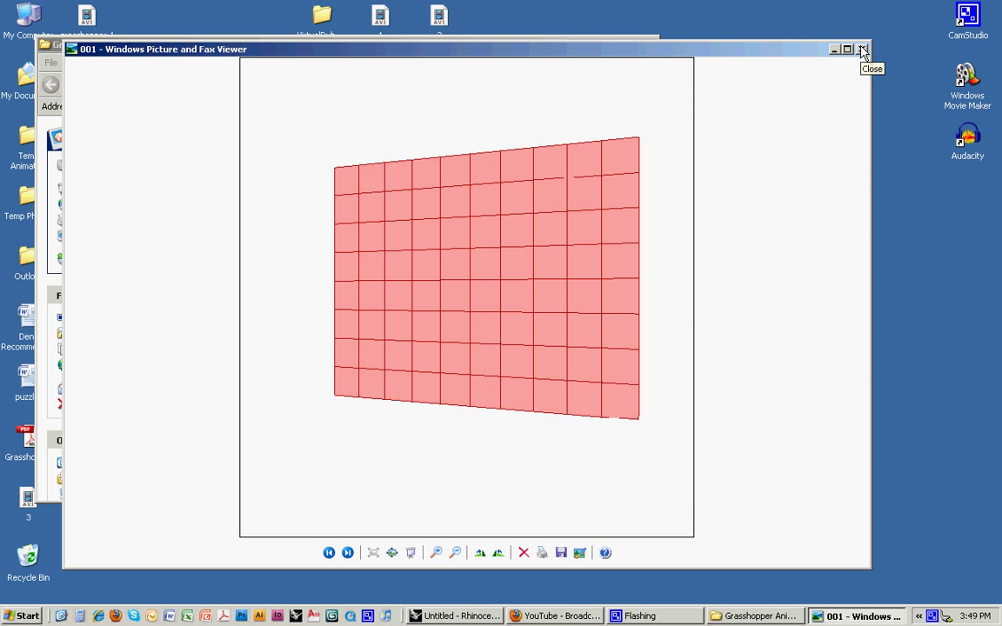
pyautogui.click(861, 50)
pyautogui.click(651, 44)
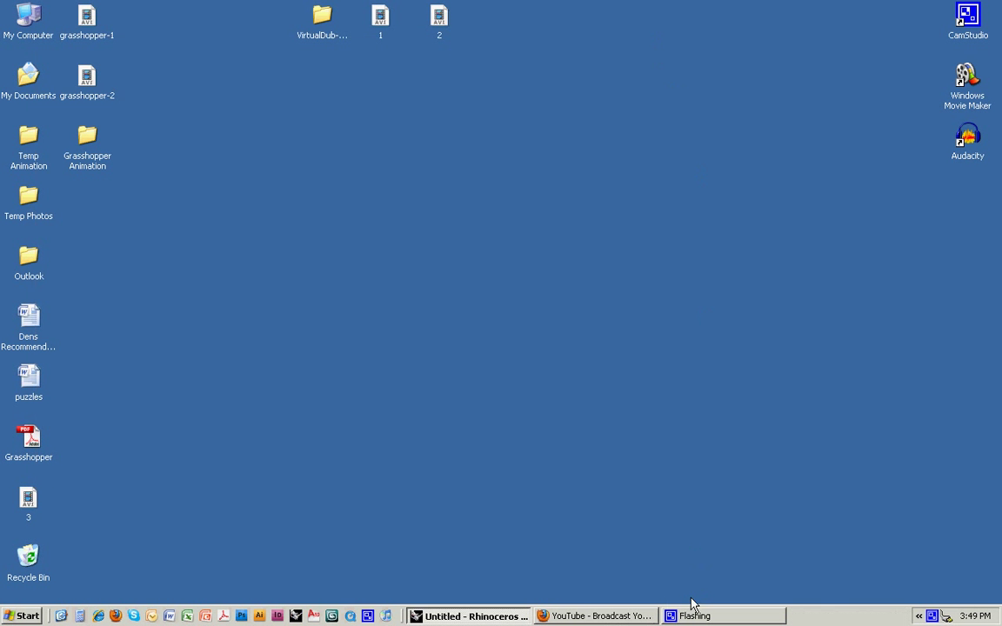
pyautogui.click(512, 616)
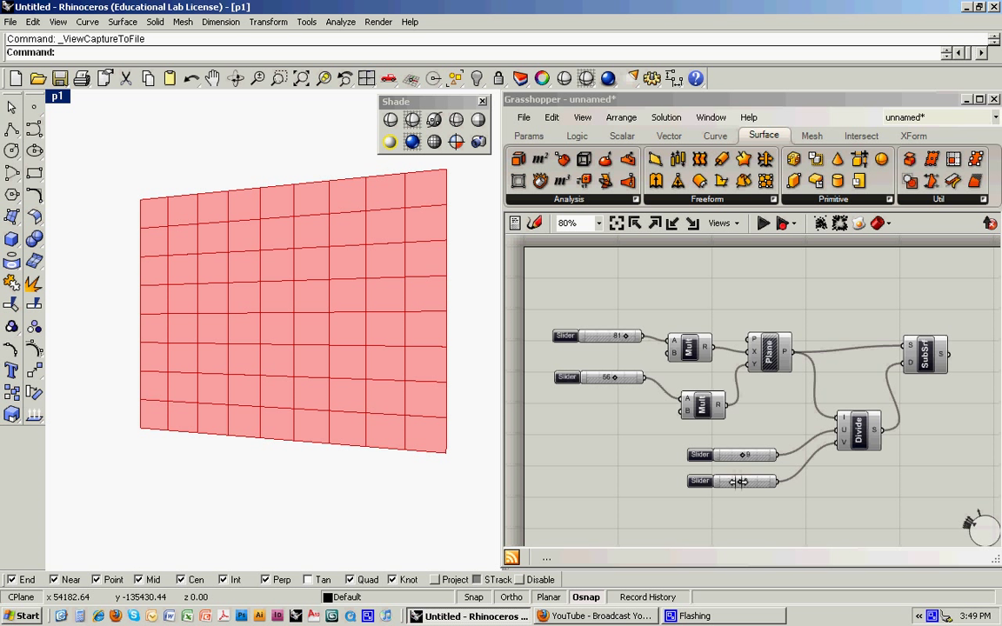
# - Reduce the grid rows from 8 to 7, 6 and 5, saving captures 003, 004 and 005
pyautogui.moveTo(742, 481); pyautogui.dragTo(738, 481)
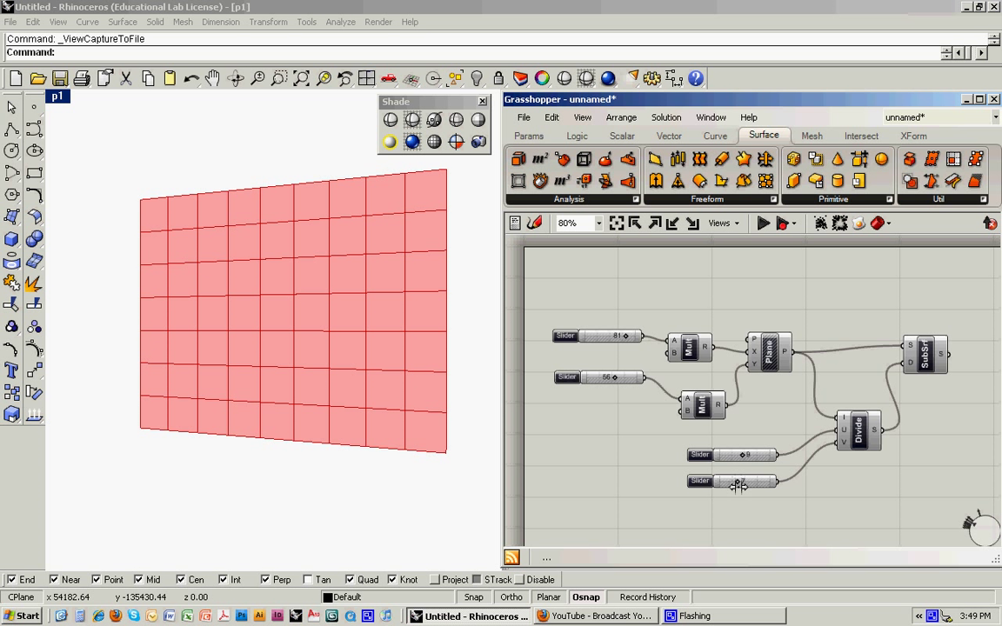
pyautogui.press('Return')
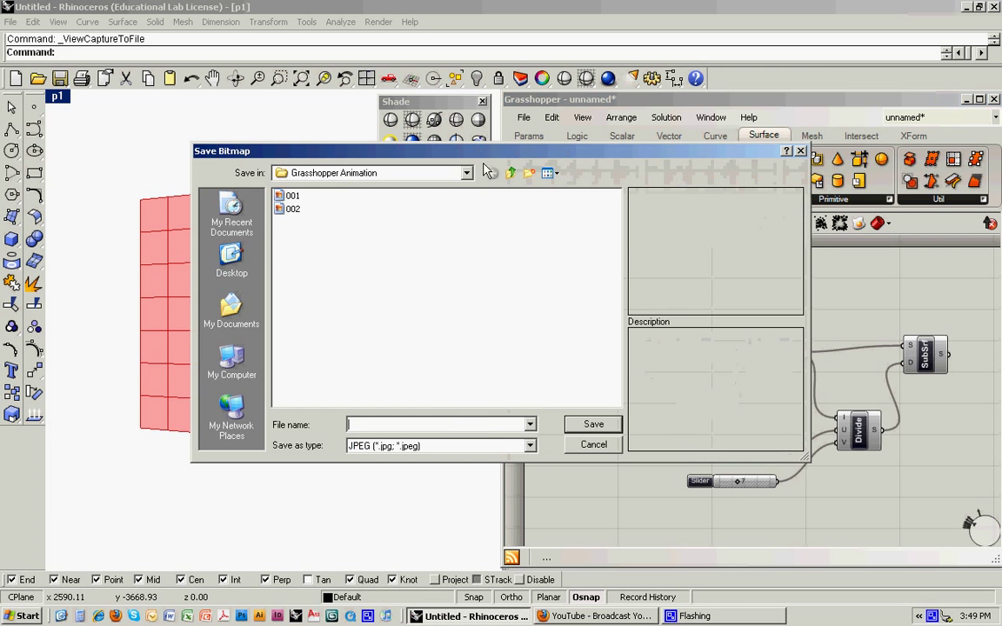
pyautogui.write('003')
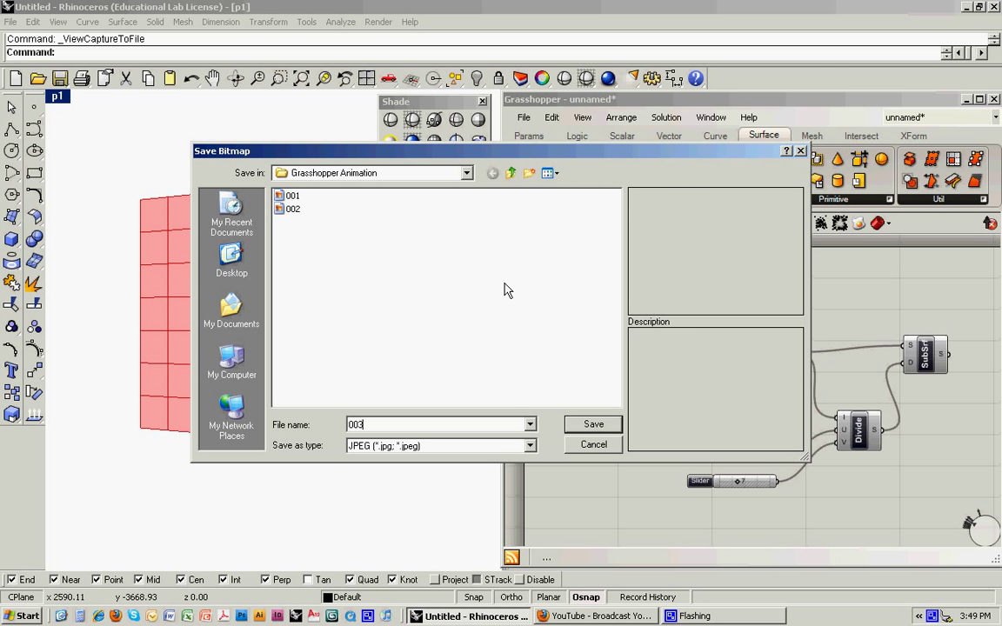
pyautogui.click(584, 426)
pyautogui.moveTo(737, 481); pyautogui.dragTo(733, 481)
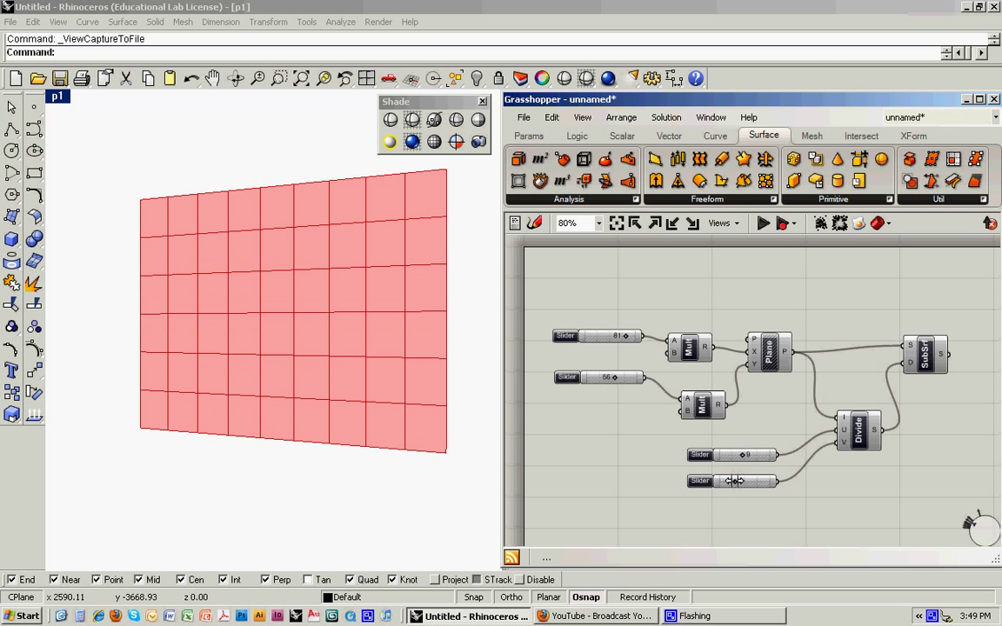
pyautogui.rightClick(442, 261)
pyautogui.write('0')
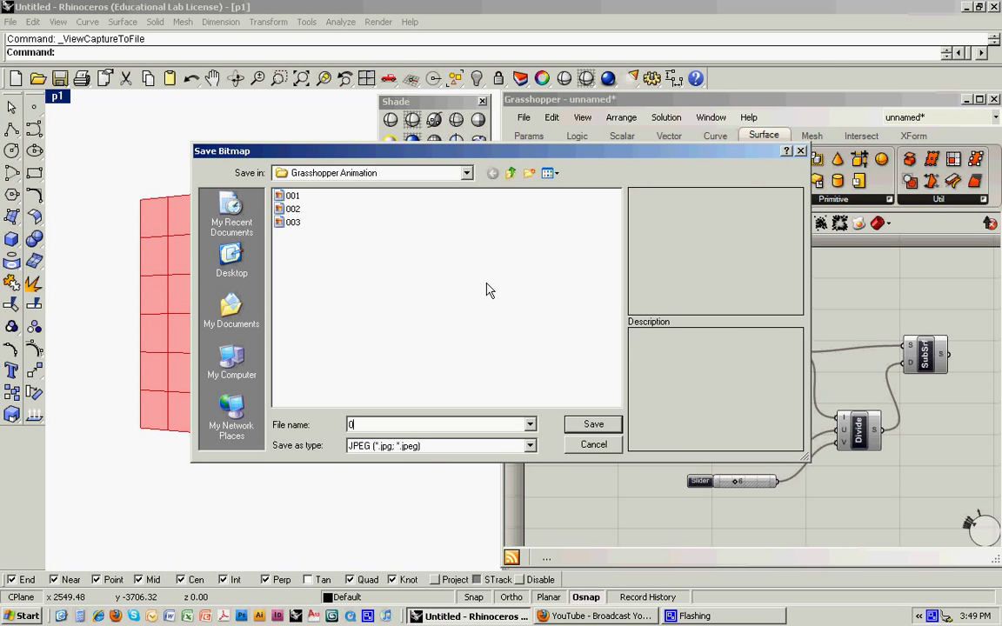
pyautogui.write('04')
pyautogui.press('Return')
pyautogui.moveTo(738, 481); pyautogui.dragTo(733, 482)
pyautogui.rightClick(445, 170)
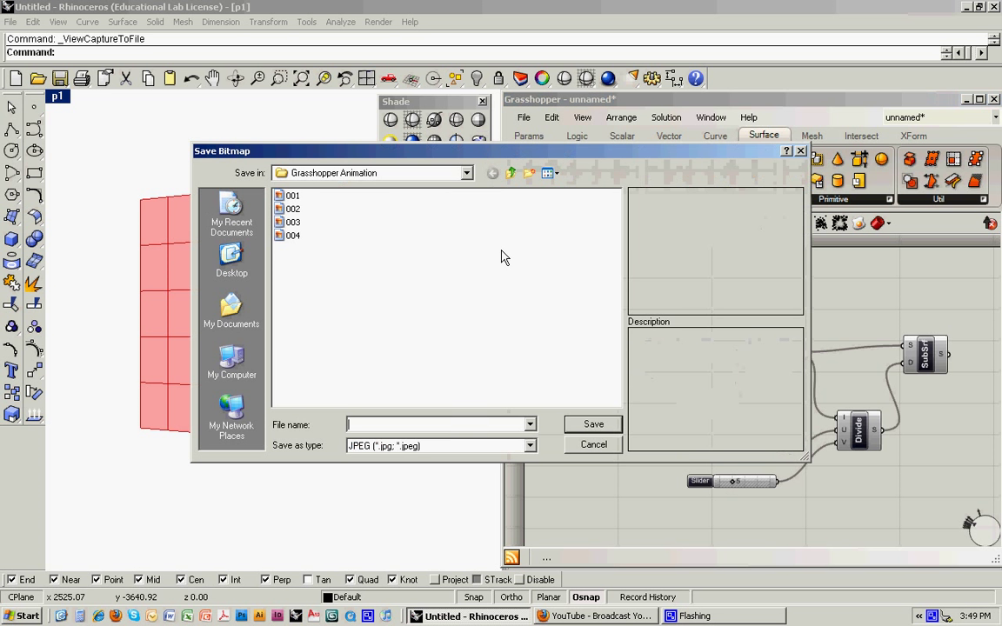
pyautogui.write('005')
pyautogui.press('Return')
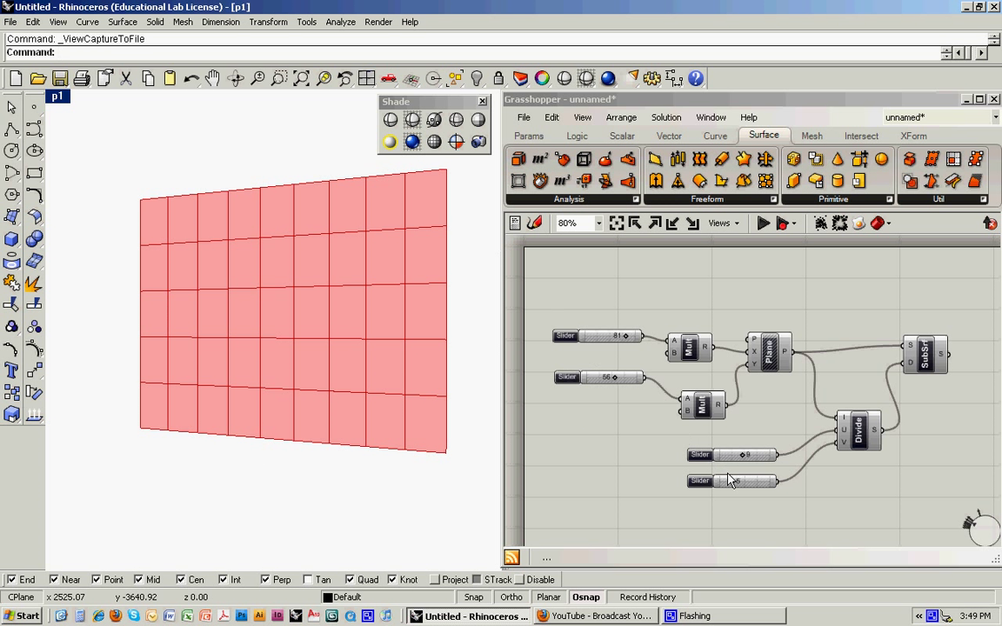
# - Reduce the rows to 4 and then 3, saving captures 006 and 007
pyautogui.click(733, 481)
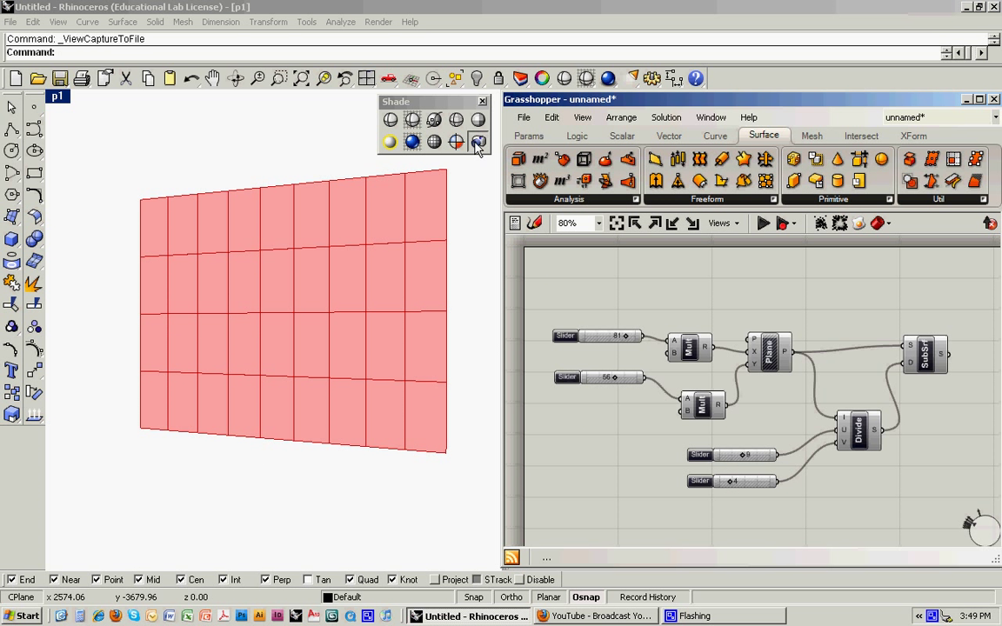
pyautogui.rightClick(452, 217)
pyautogui.write('006')
pyautogui.press('Return')
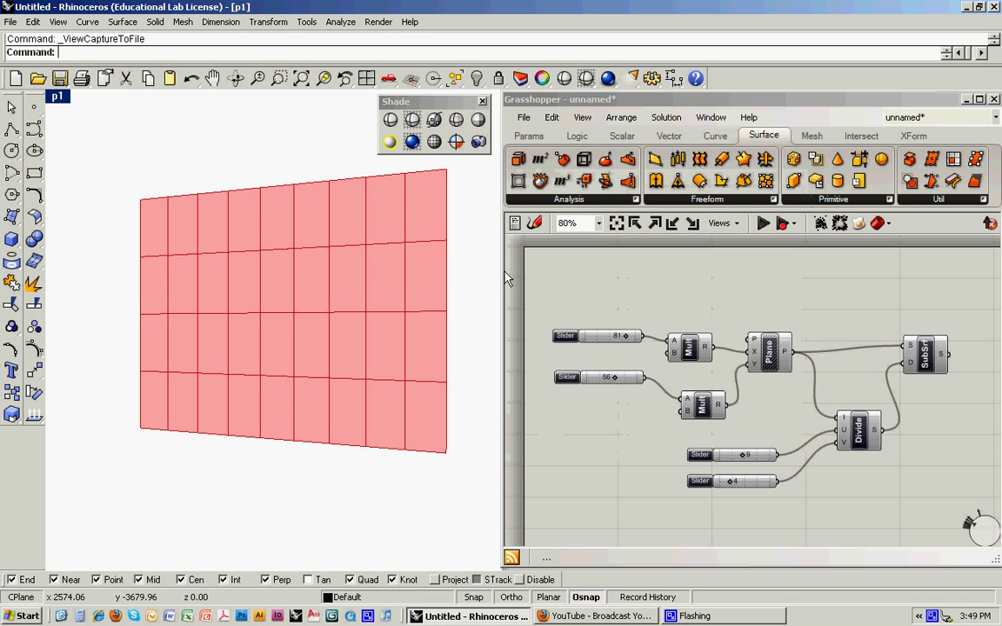
pyautogui.moveTo(730, 481); pyautogui.dragTo(726, 481)
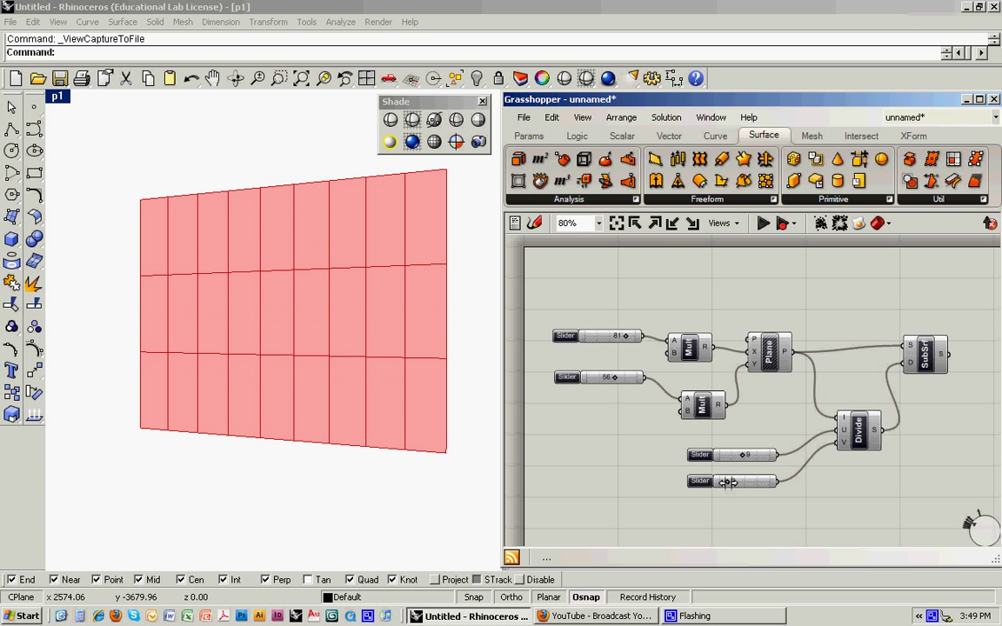
pyautogui.rightClick(488, 179)
pyautogui.write('0')
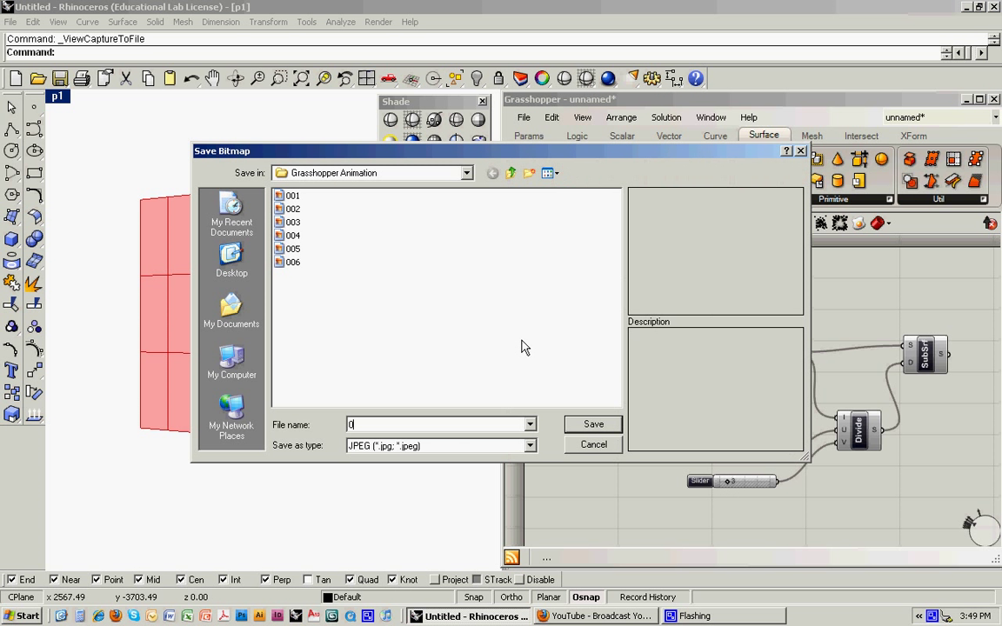
pyautogui.write('07')
pyautogui.press('Return')
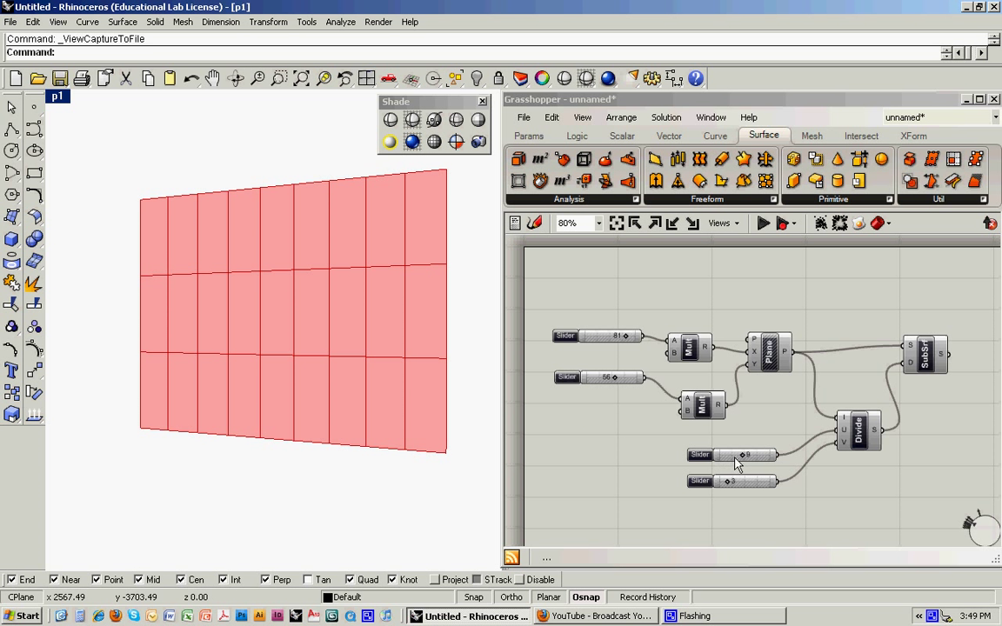
# - Reduce the grid columns to 8, 7 and 6, saving captures 008, 009 and 010
pyautogui.click(744, 457)
pyautogui.moveTo(745, 457); pyautogui.dragTo(741, 457)
pyautogui.rightClick(491, 163)
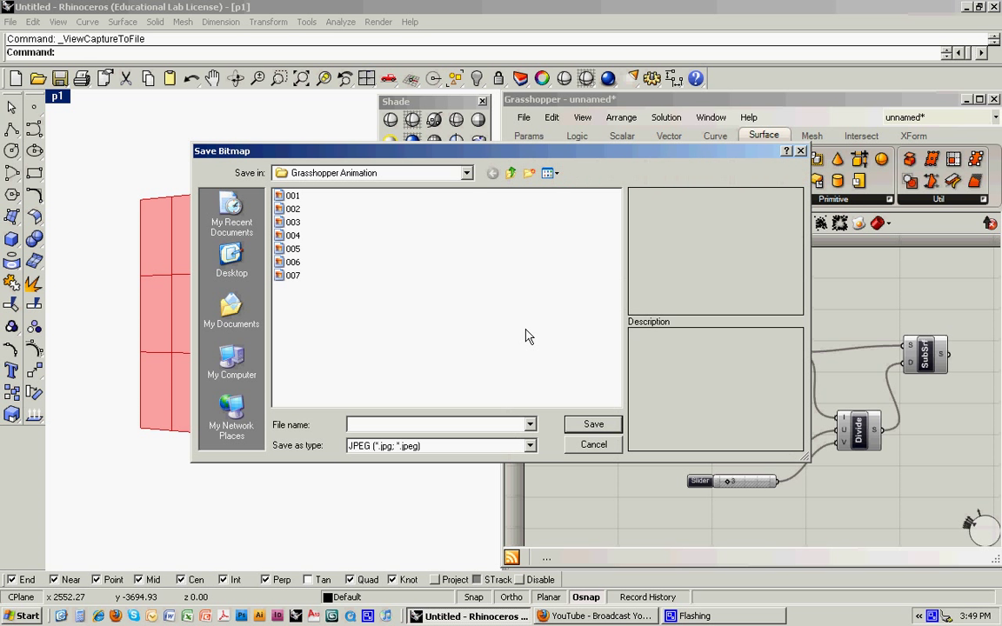
pyautogui.write('008')
pyautogui.press('Return')
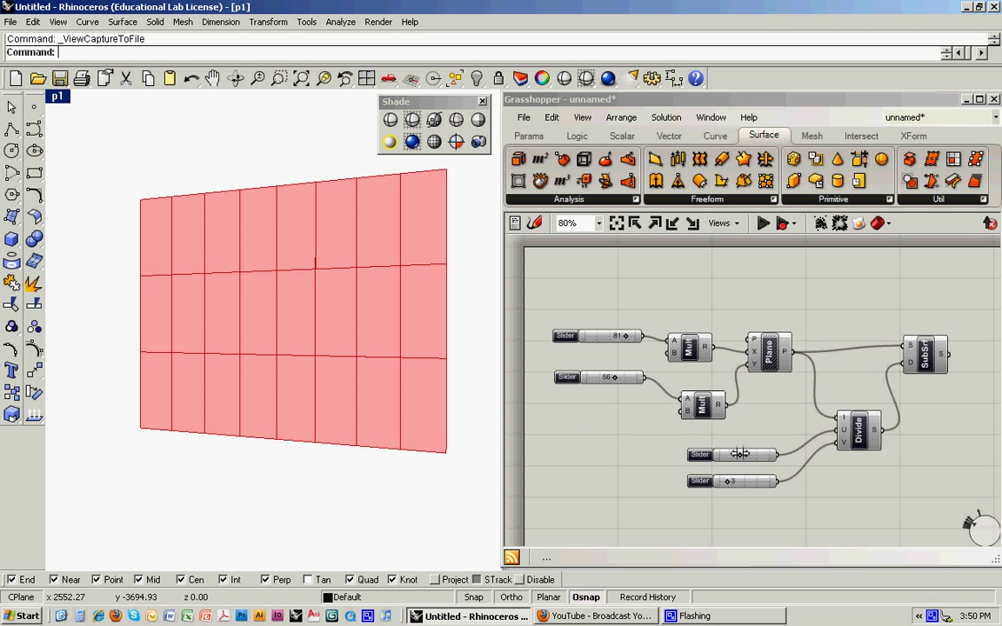
pyautogui.click(737, 454)
pyautogui.moveTo(738, 454); pyautogui.dragTo(735, 454)
pyautogui.rightClick(486, 330)
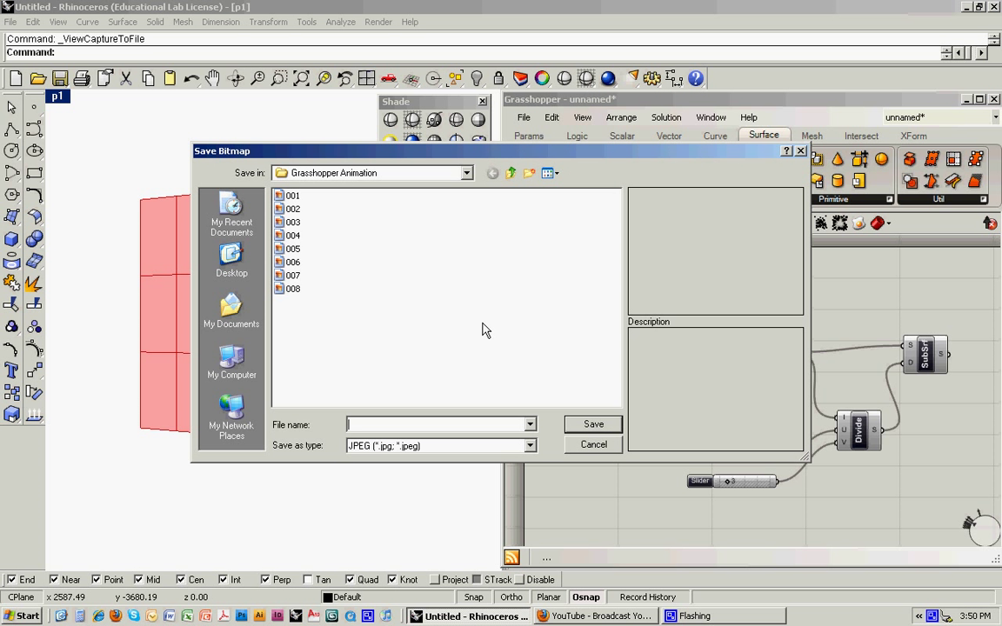
pyautogui.write('009')
pyautogui.press('Return')
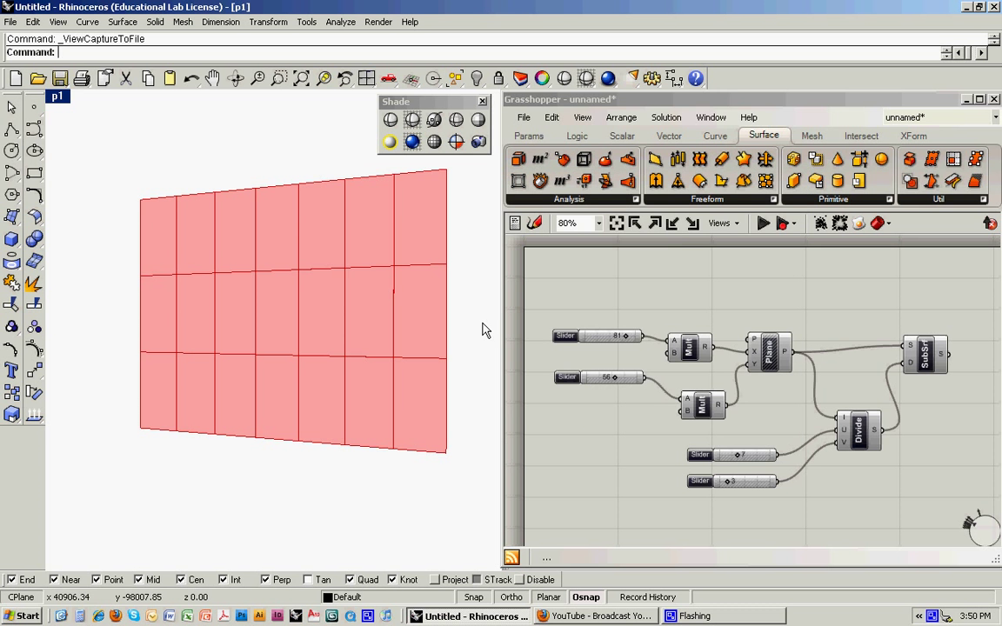
pyautogui.moveTo(738, 454); pyautogui.dragTo(735, 454)
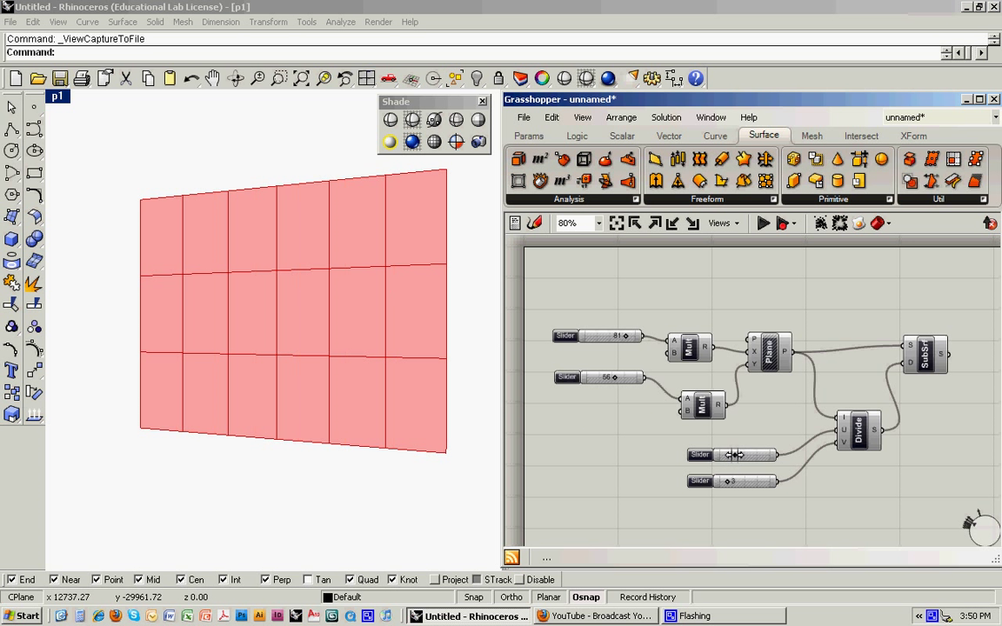
pyautogui.rightClick(425, 158)
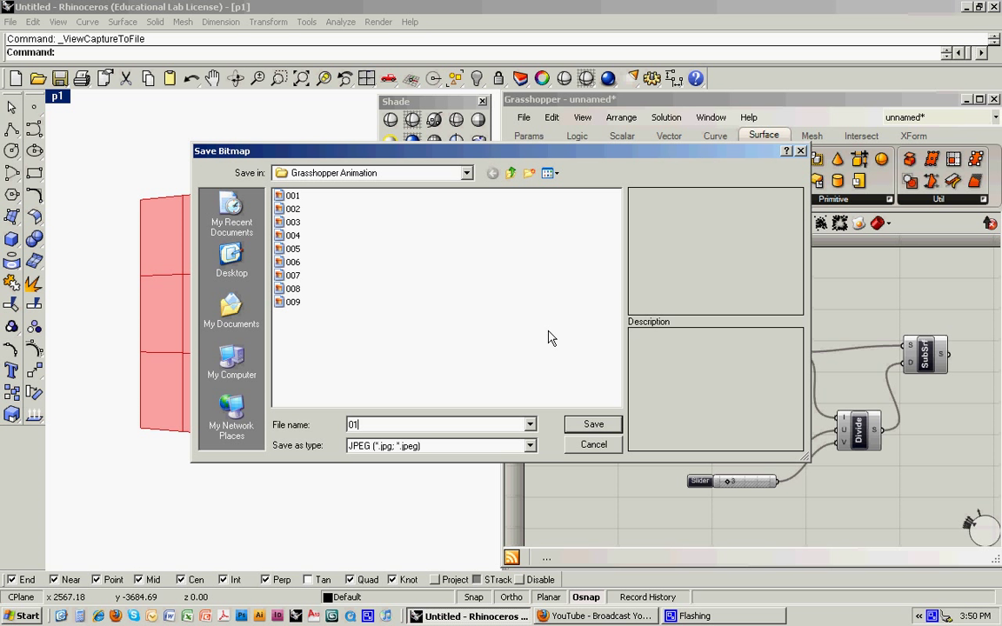
pyautogui.click(593, 425)
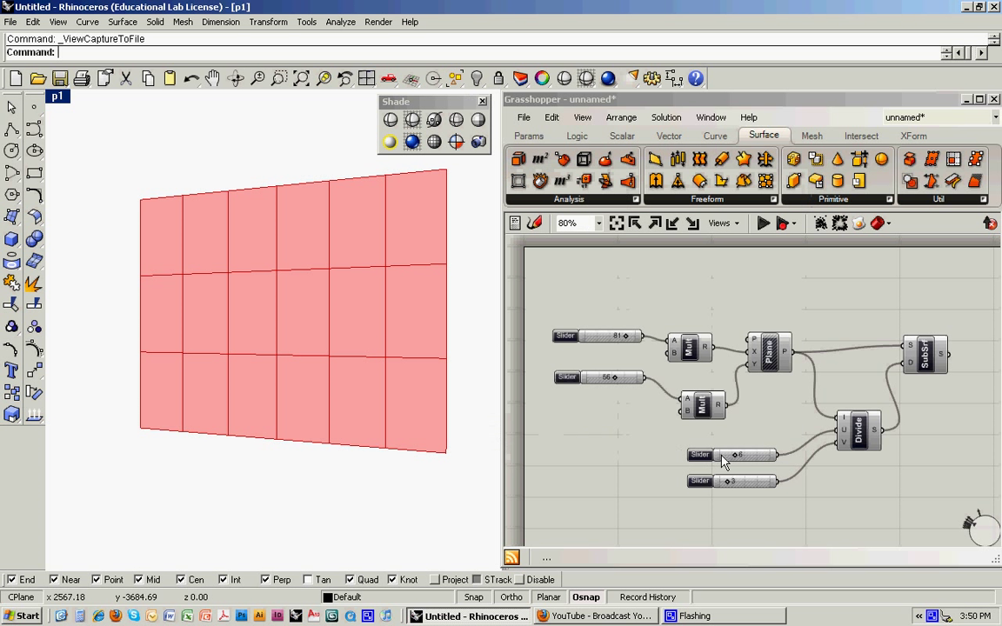
# - Reduce the columns to 5 and then 4, saving captures 011 and 012
pyautogui.click(734, 455)
pyautogui.moveTo(733, 454); pyautogui.dragTo(730, 454)
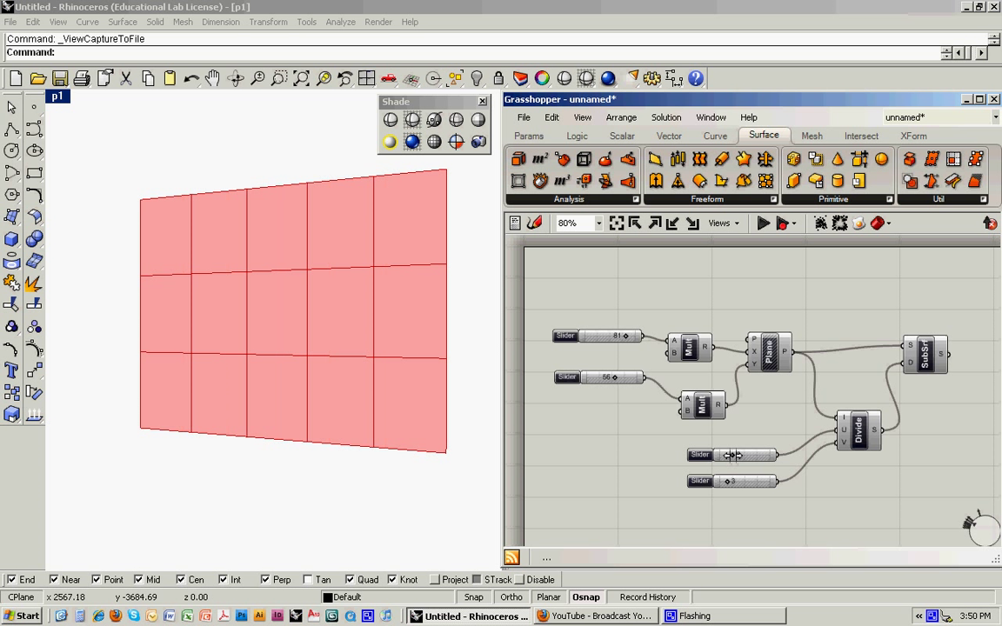
pyautogui.rightClick(430, 160)
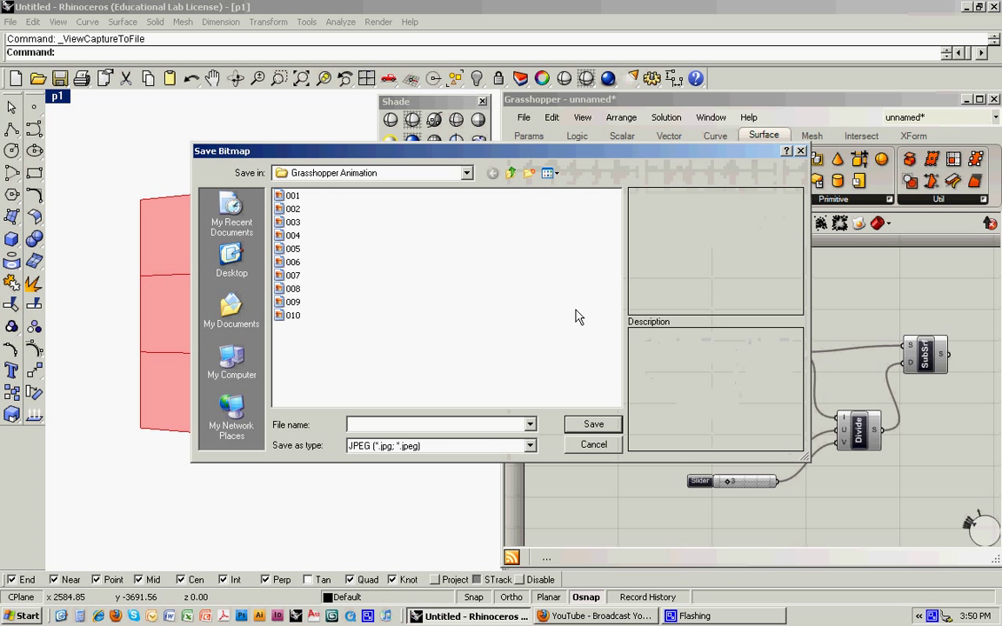
pyautogui.write('011')
pyautogui.press('Return')
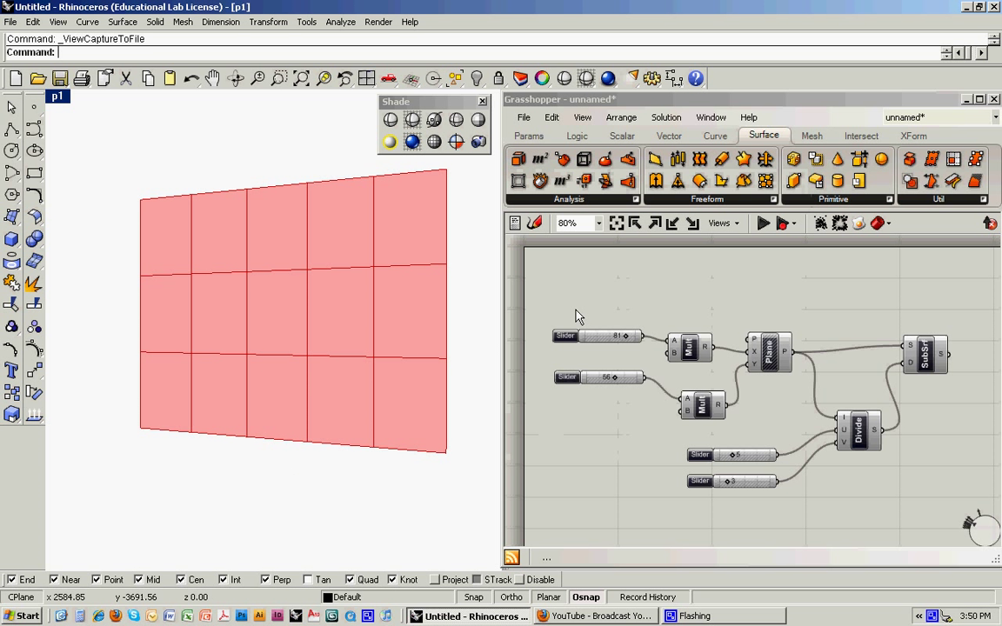
pyautogui.click(733, 455)
pyautogui.moveTo(733, 455); pyautogui.dragTo(730, 455)
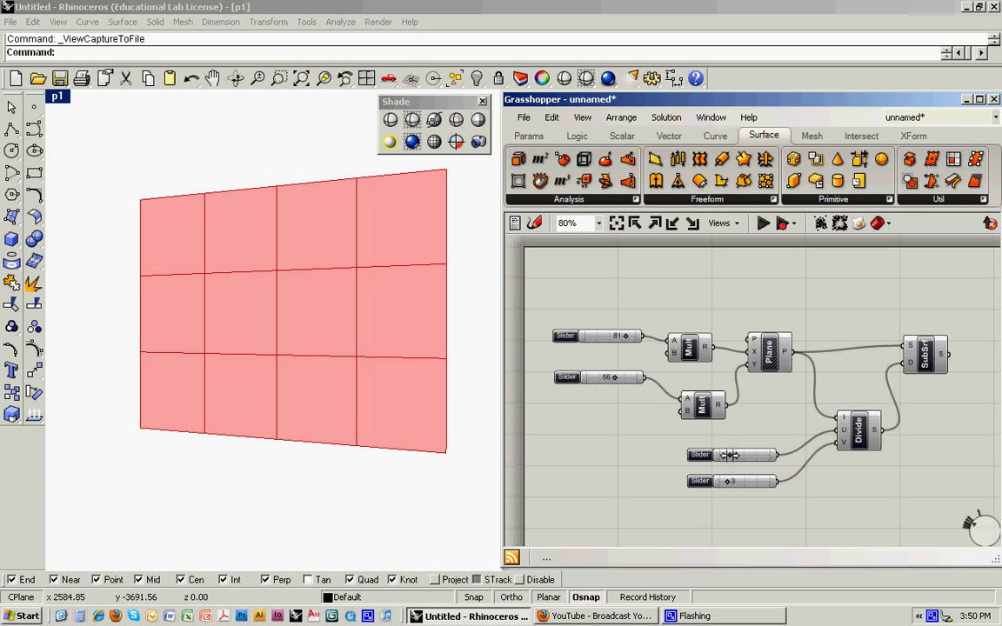
pyautogui.rightClick(483, 162)
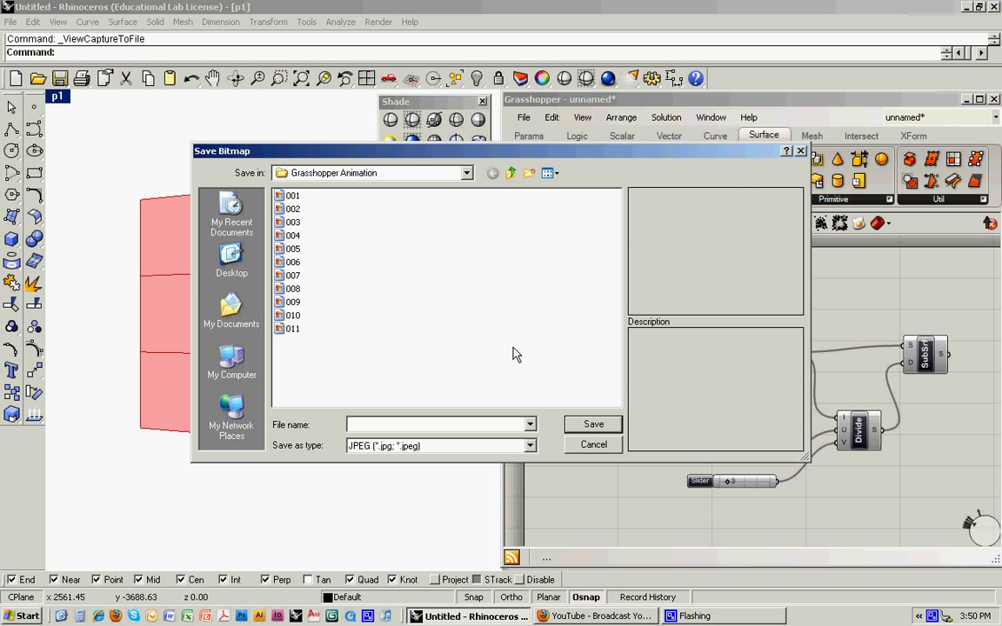
pyautogui.write('012')
pyautogui.press('Return')
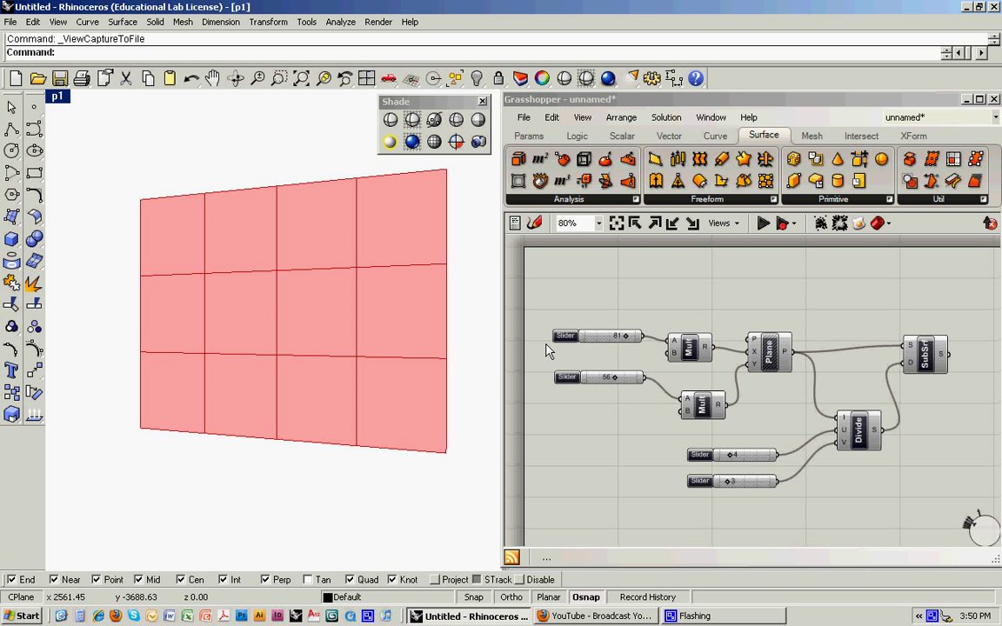
# - Narrow the surface width from about 81 to 72, then into the 60s, saving captures 013 and 014
pyautogui.click(762, 459)
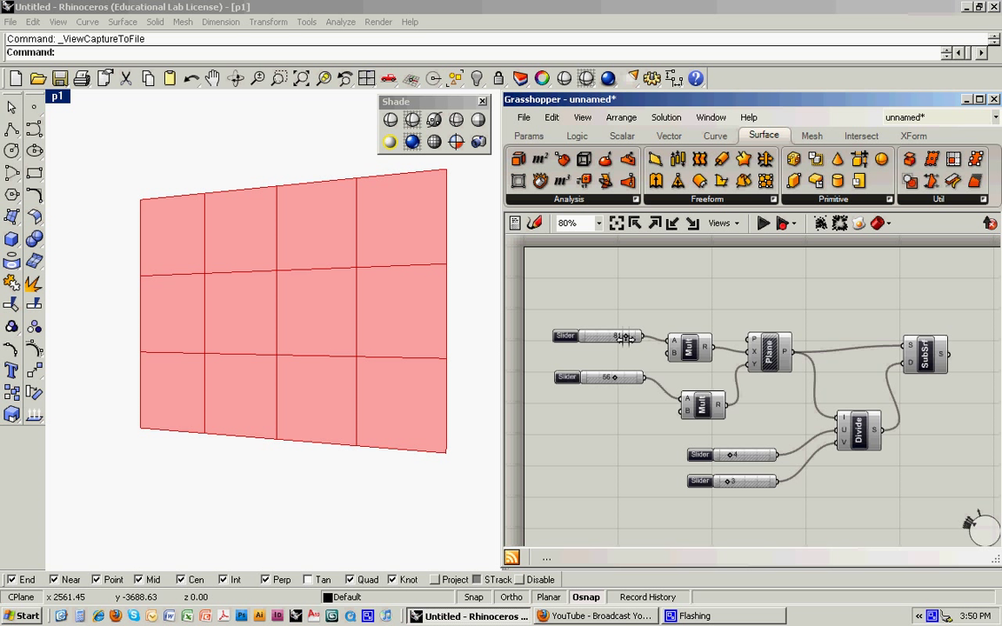
pyautogui.moveTo(625, 337); pyautogui.dragTo(623, 337)
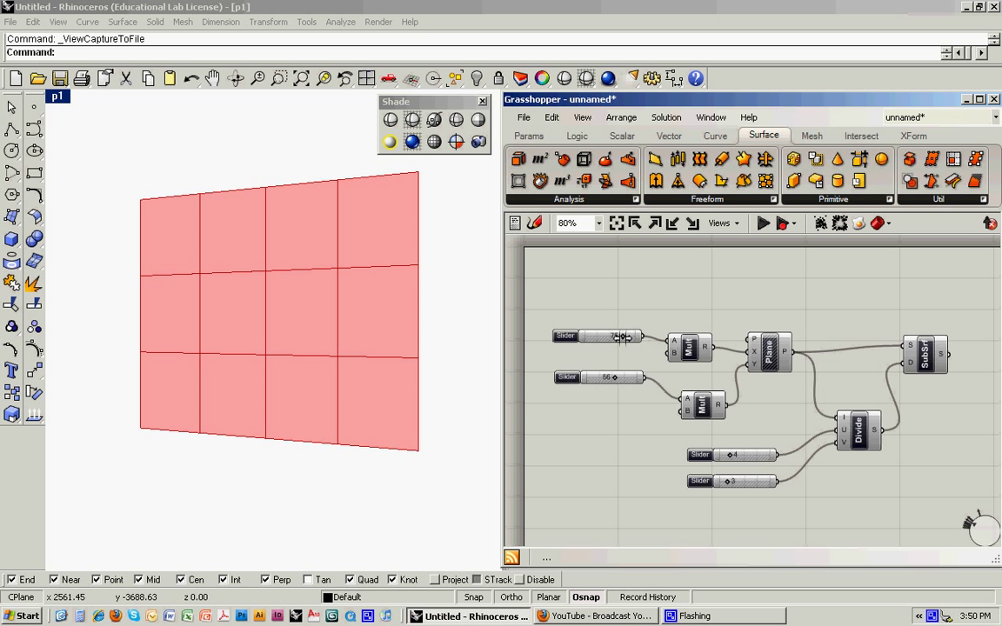
pyautogui.moveTo(622, 336); pyautogui.dragTo(619, 336)
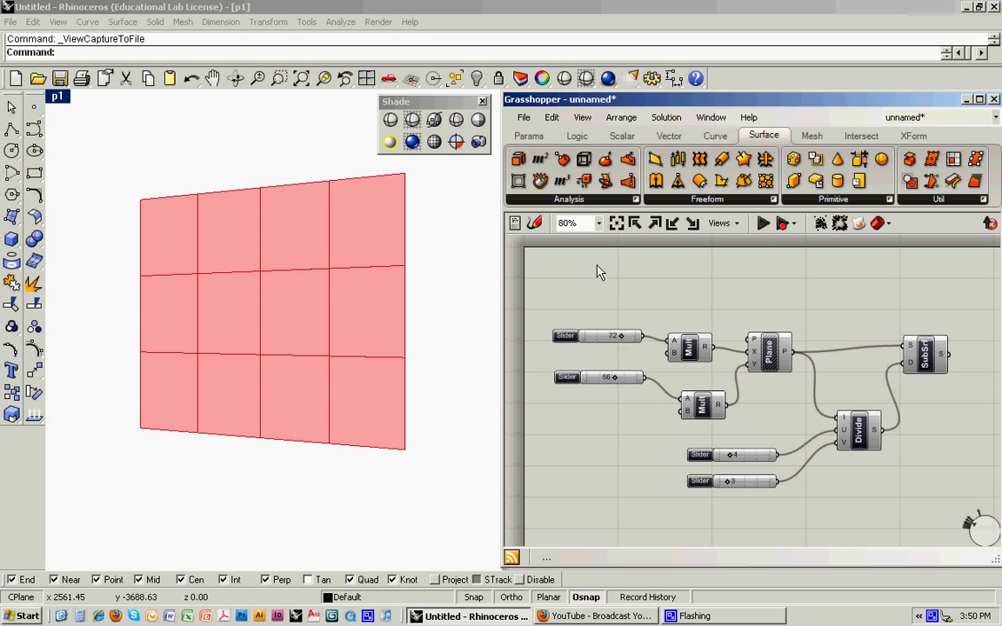
pyautogui.click(478, 142)
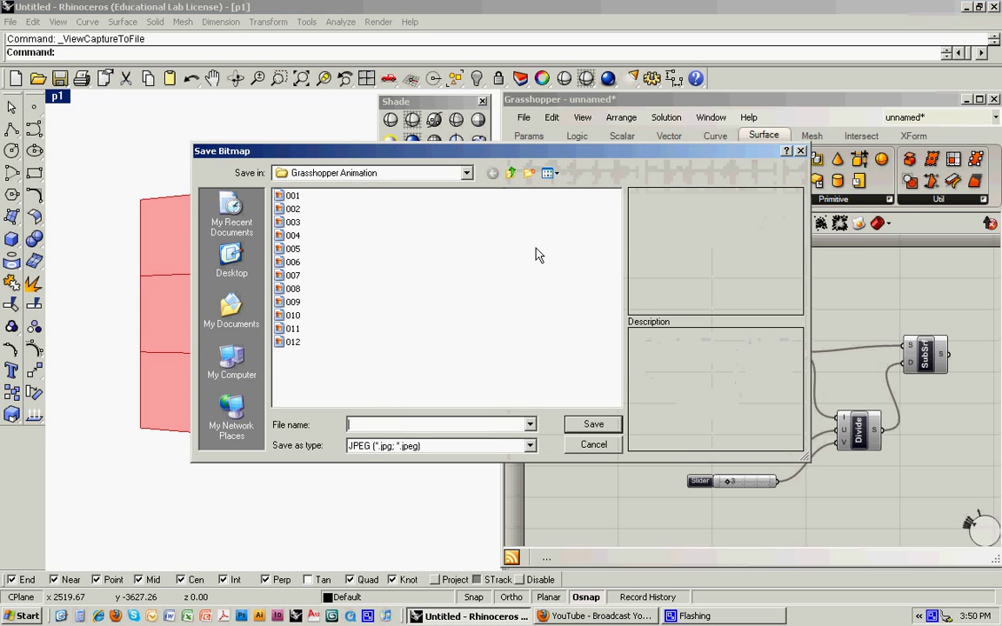
pyautogui.write('013')
pyautogui.press('Return')
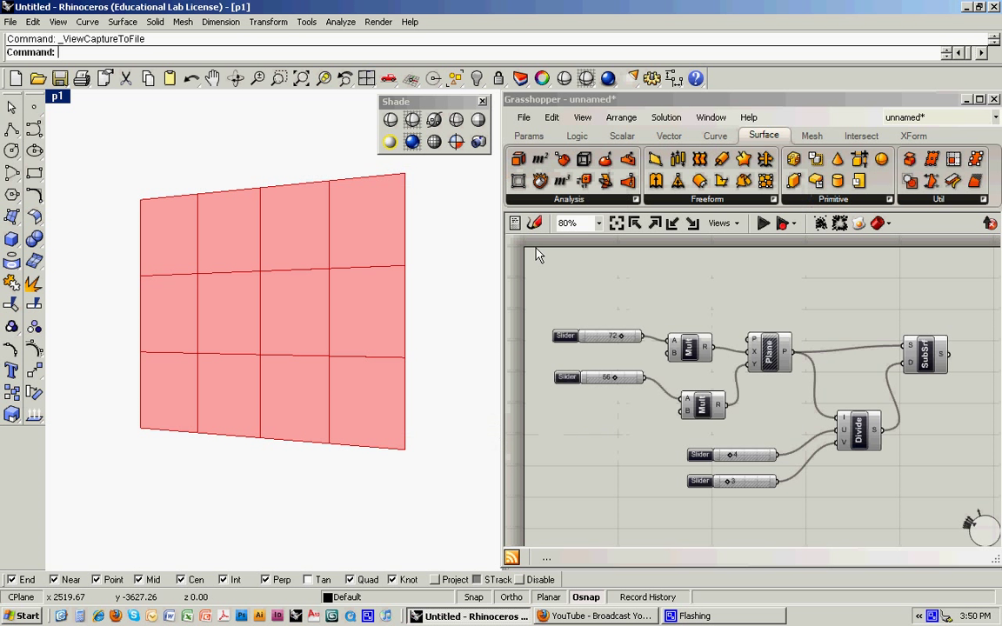
pyautogui.moveTo(615, 337); pyautogui.dragTo(615, 337)
pyautogui.rightClick(463, 193)
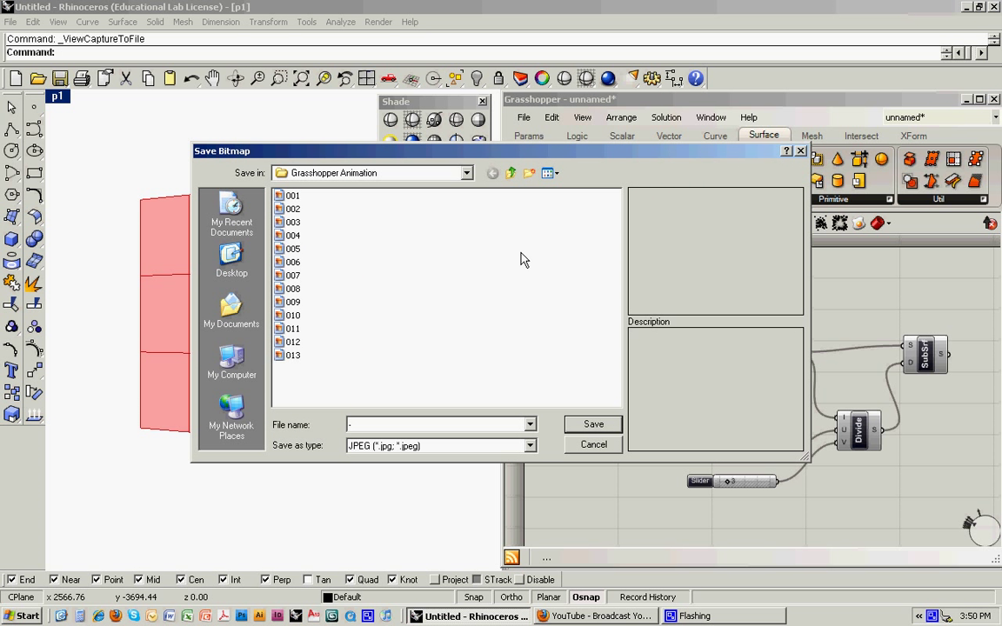
pyautogui.write('014')
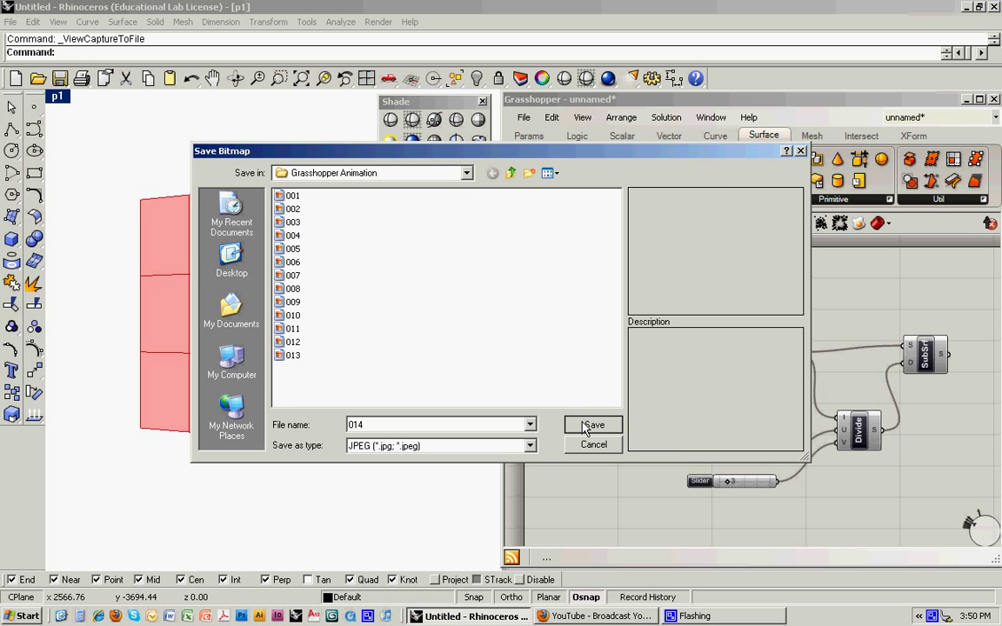
pyautogui.click(593, 425)
# - Narrow the width to 53 and further, saving captures 015 and 016
pyautogui.moveTo(606, 342); pyautogui.dragTo(612, 339)
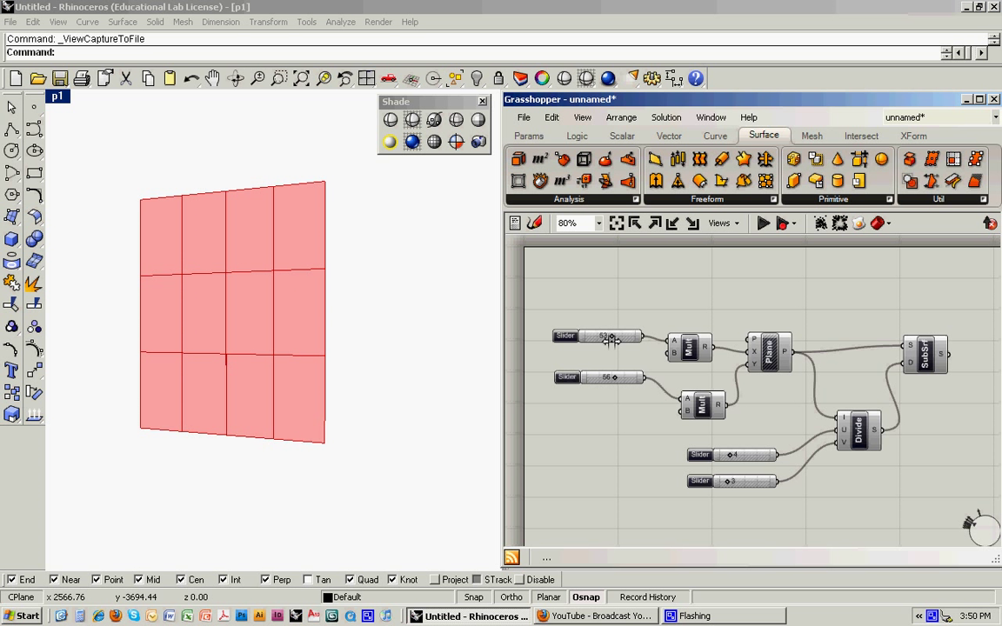
pyautogui.rightClick(439, 197)
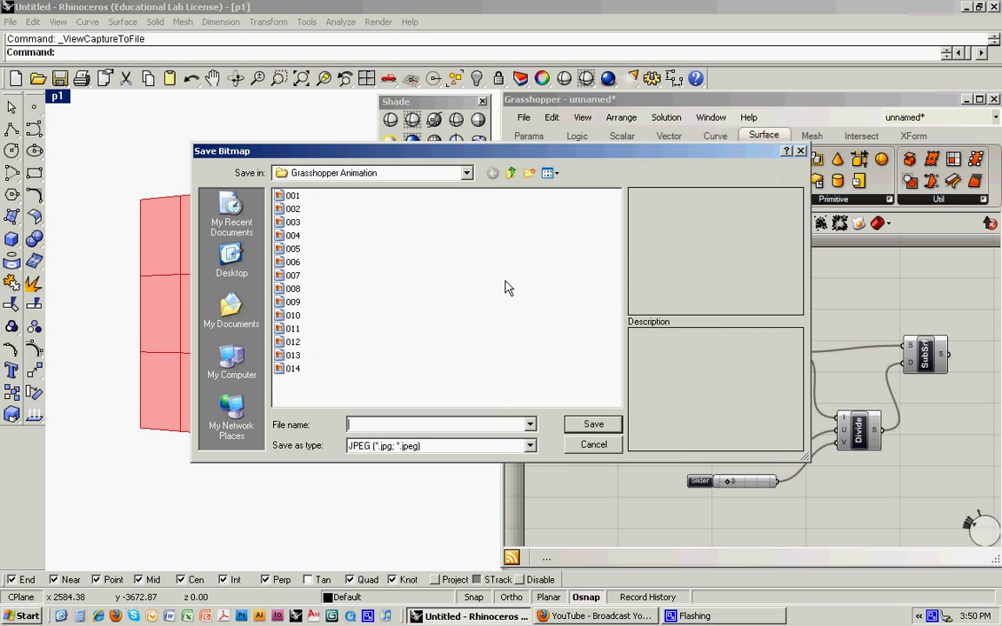
pyautogui.write('015')
pyautogui.press('Return')
pyautogui.moveTo(611, 336); pyautogui.dragTo(603, 337)
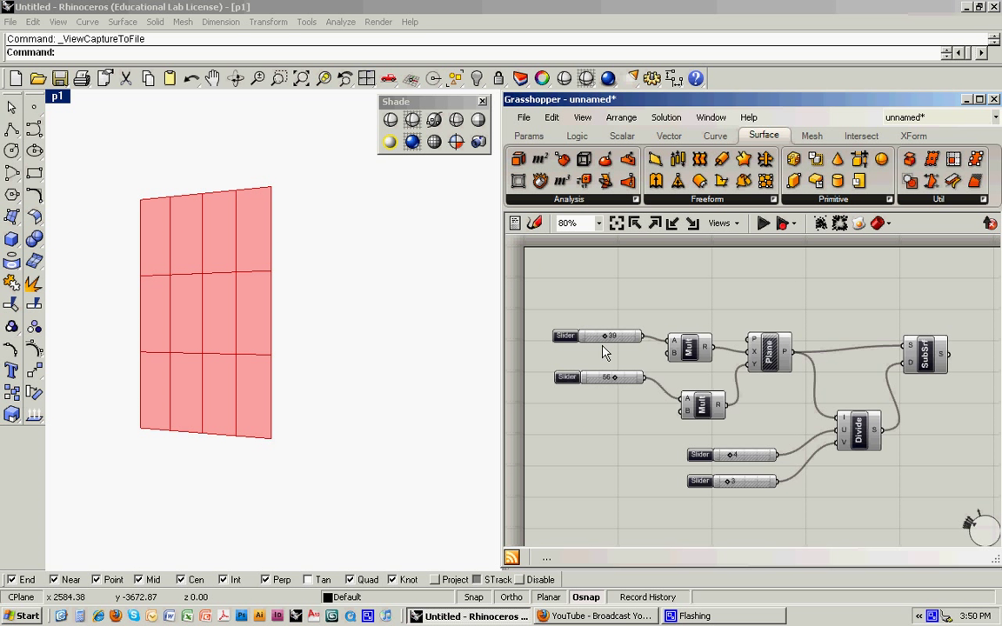
pyautogui.rightClick(478, 157)
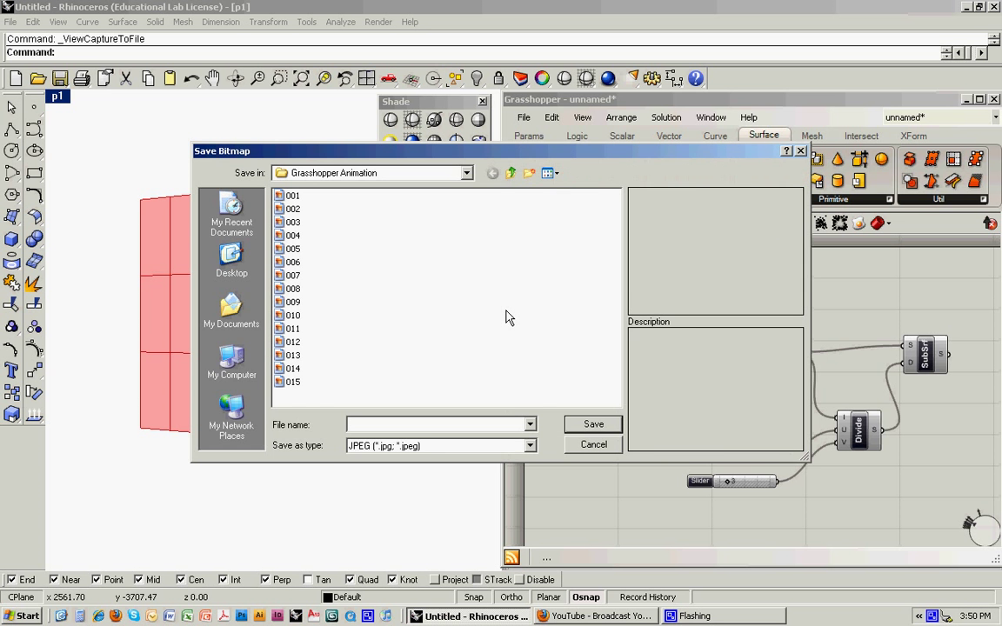
pyautogui.write('016')
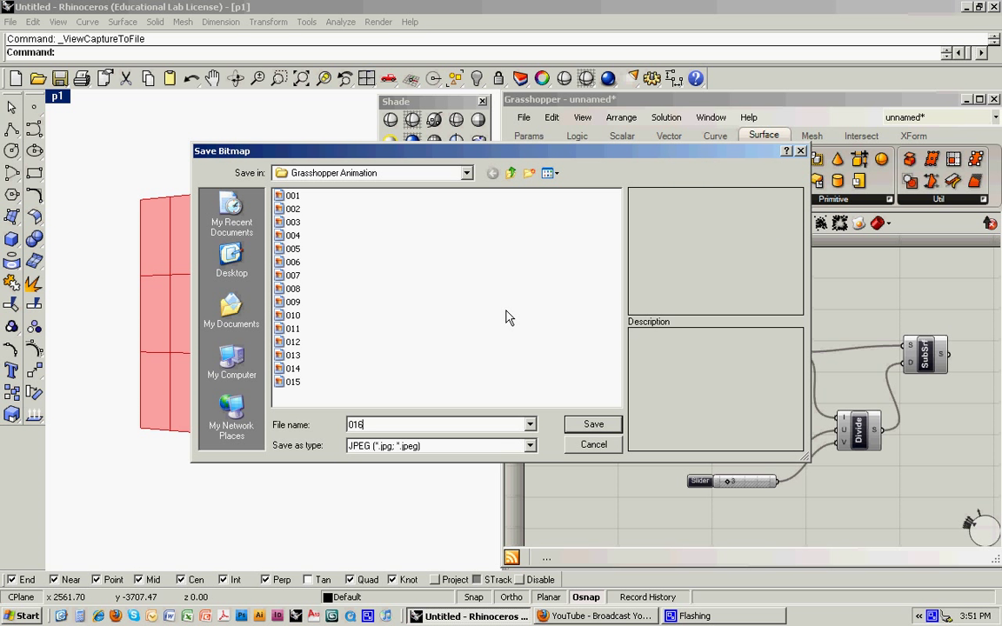
pyautogui.press('Return')
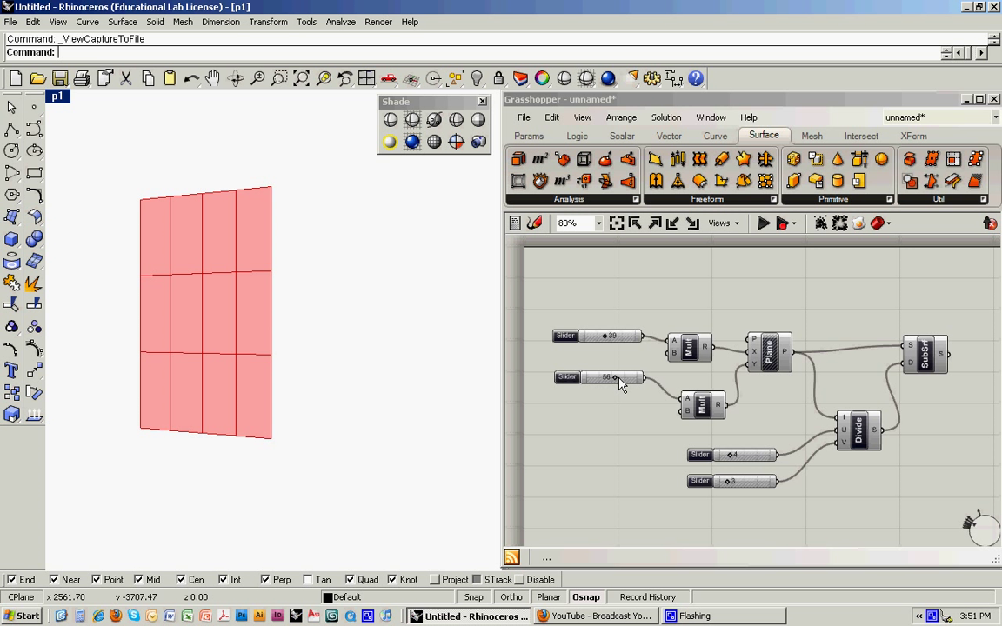
# - Raise the surface height slider from 56 to 68 and save the capture as 017
pyautogui.moveTo(613, 376); pyautogui.dragTo(619, 376)
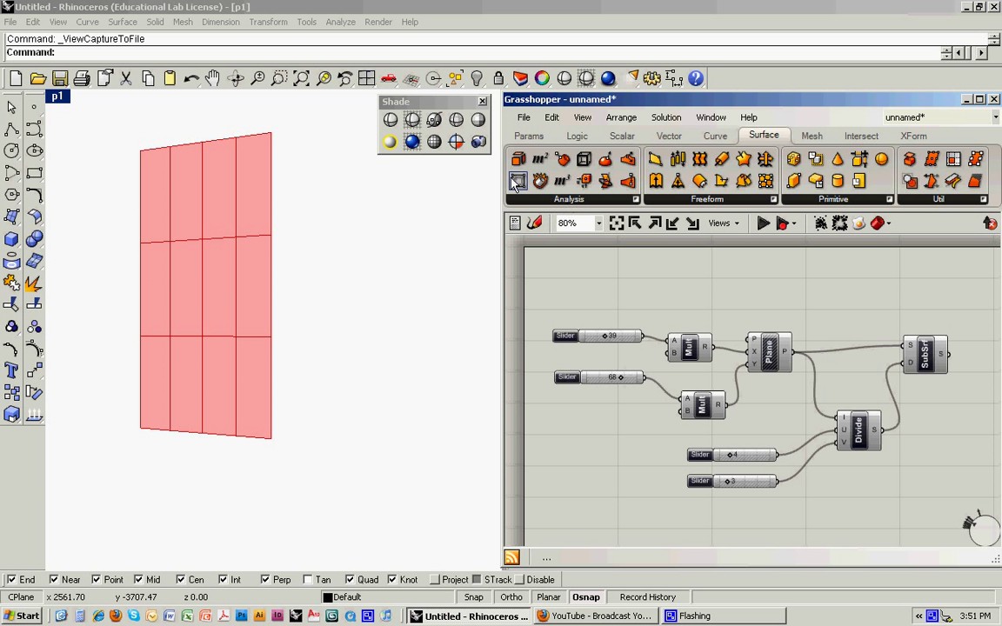
pyautogui.press('Return')
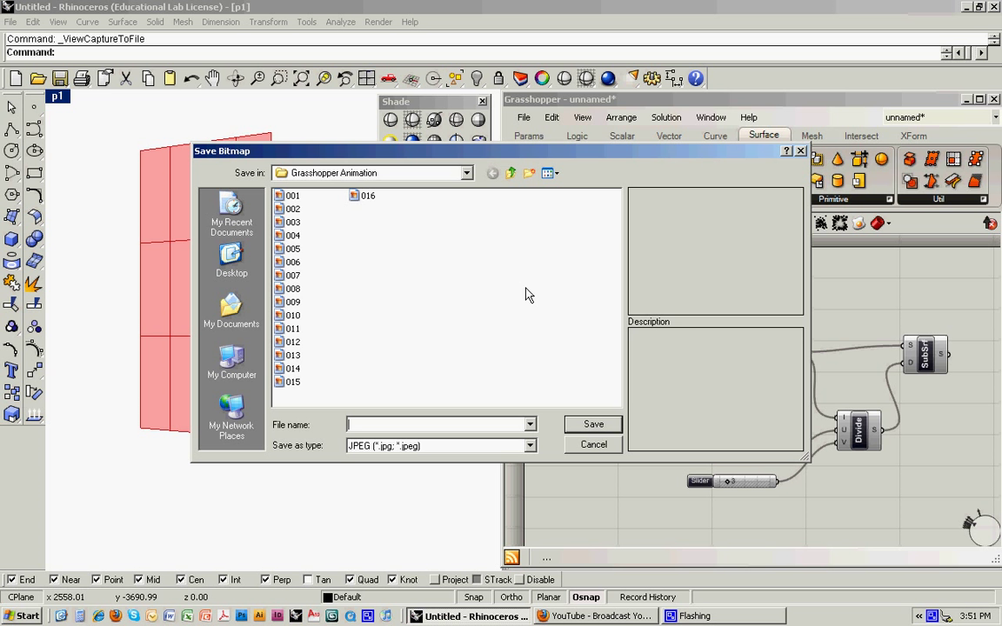
pyautogui.write('017')
pyautogui.press('Return')
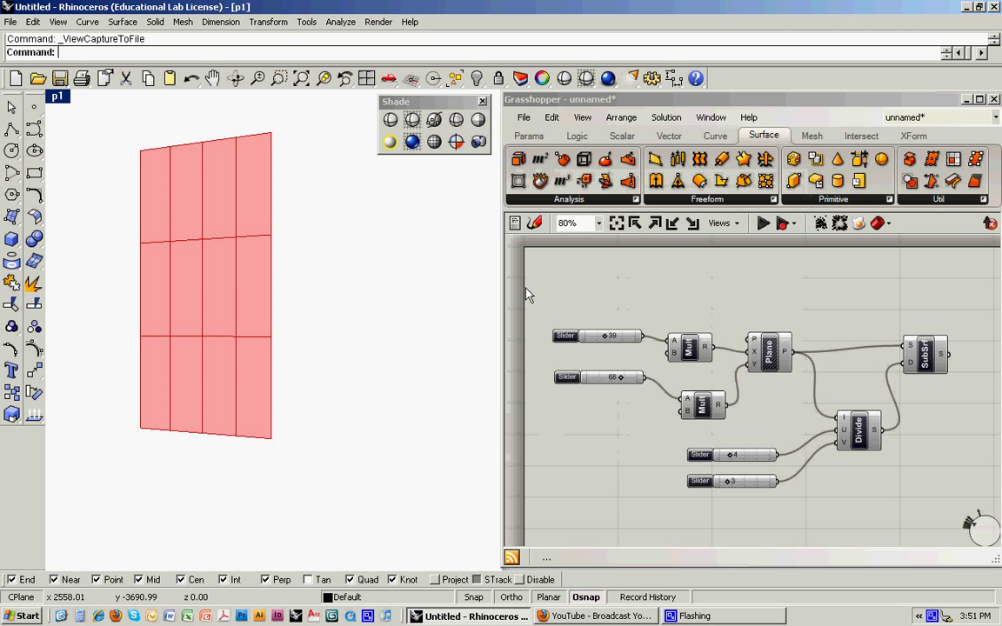
pyautogui.click(731, 455)
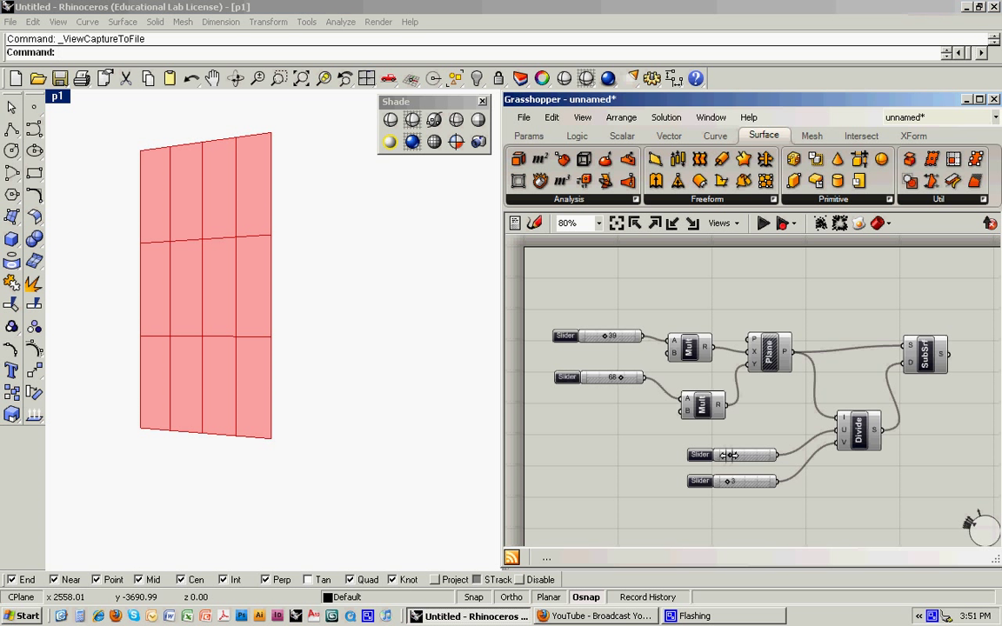
# - Divide the surface into 5 columns and save captures 018 and 019
pyautogui.moveTo(731, 455); pyautogui.dragTo(737, 455)
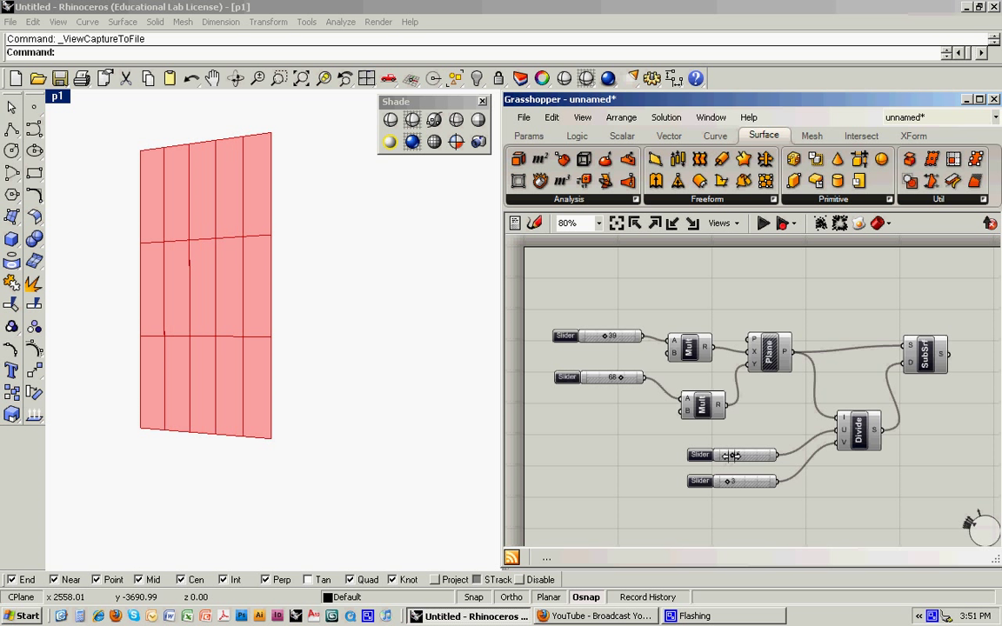
pyautogui.click(477, 144)
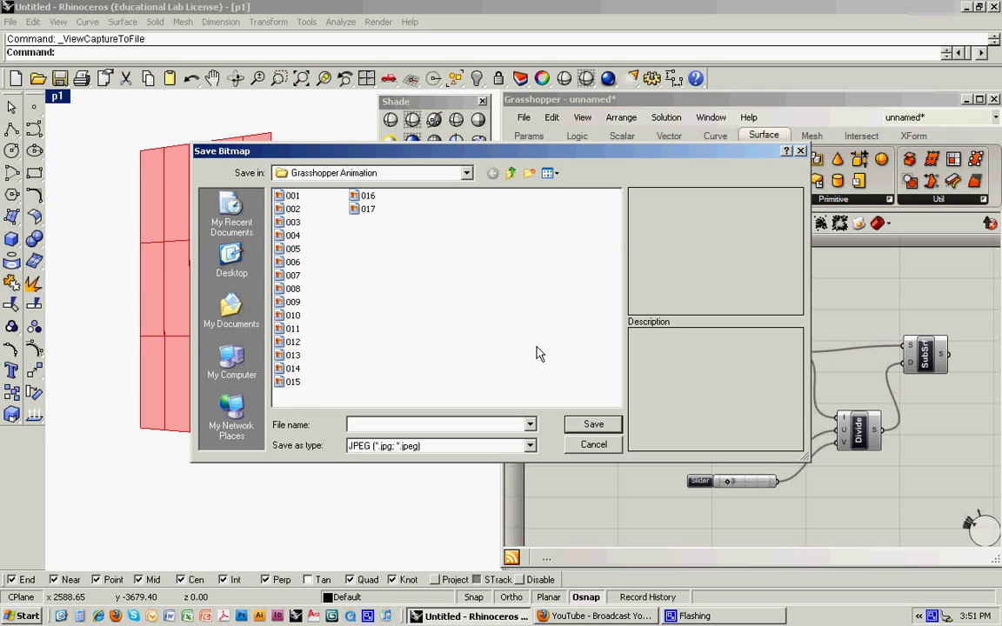
pyautogui.write('018')
pyautogui.press('Return')
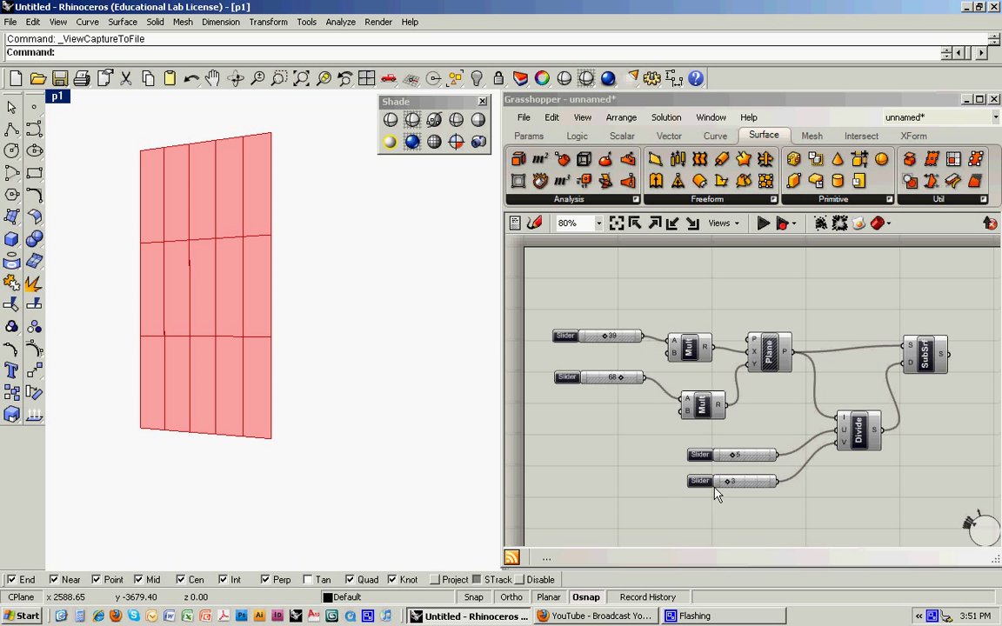
pyautogui.click(724, 481)
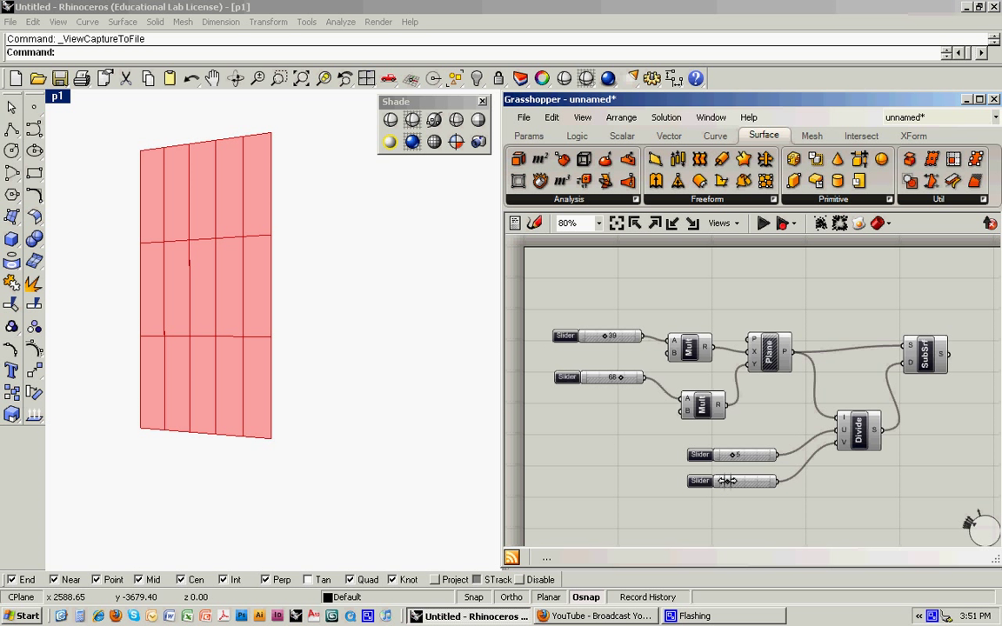
pyautogui.click(477, 141)
pyautogui.write('019')
pyautogui.press('Return')
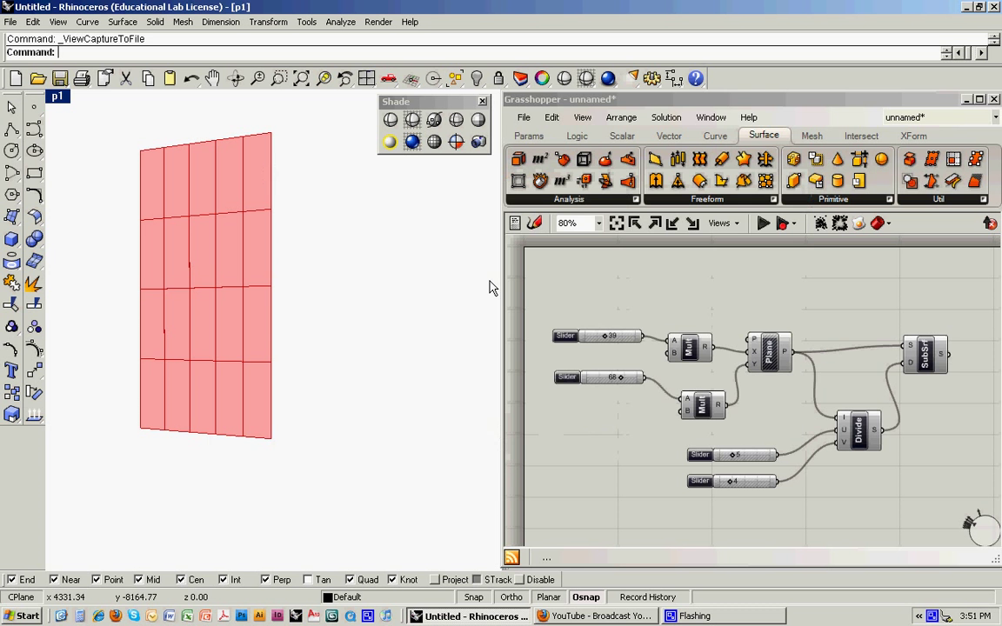
# - Increase the grid to 5 rows and save capture 020
pyautogui.moveTo(729, 480); pyautogui.dragTo(735, 480)
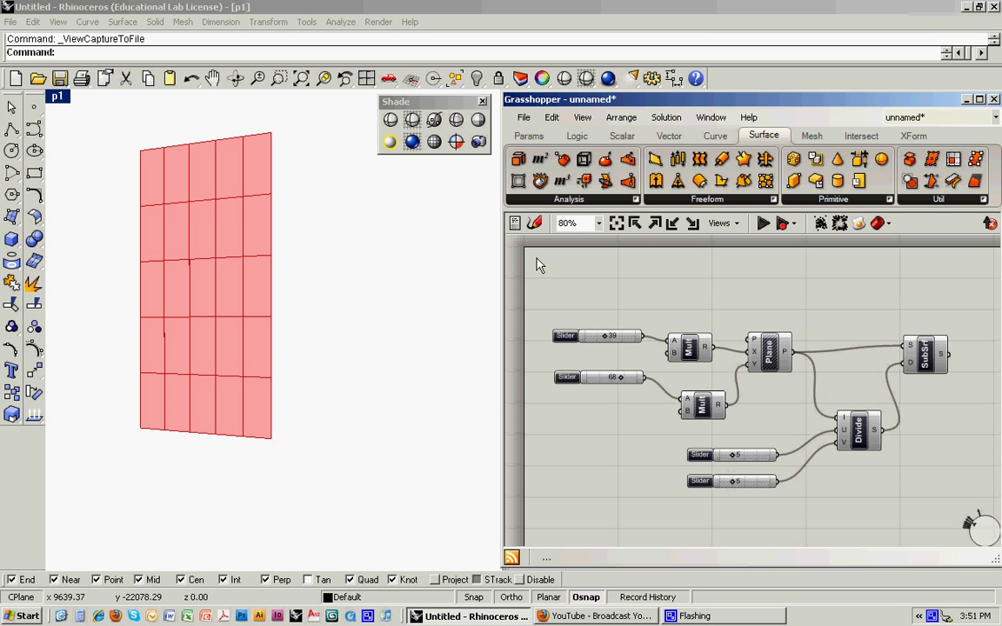
pyautogui.click(478, 142)
pyautogui.write('020')
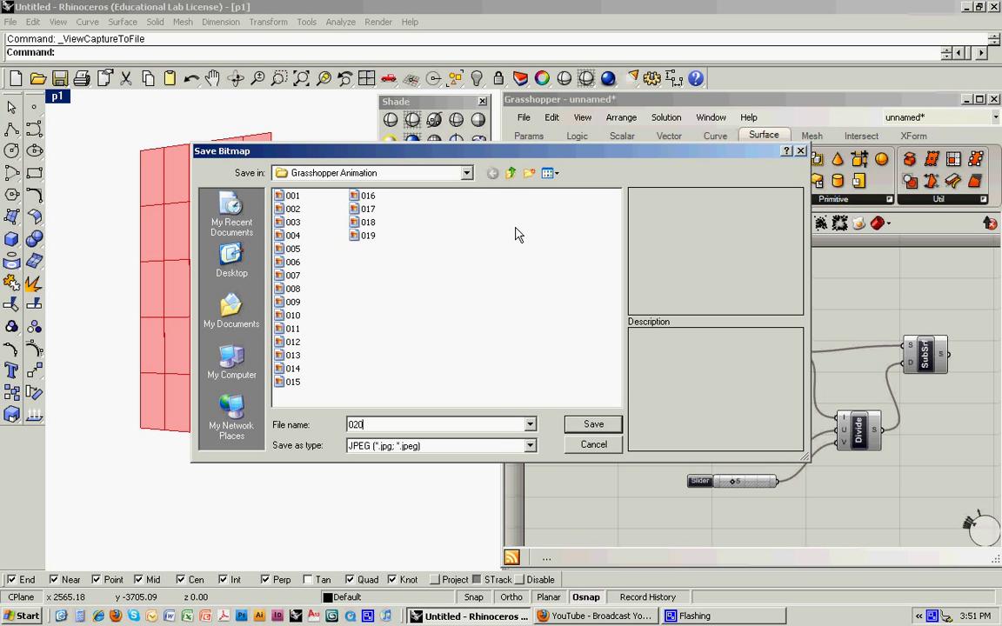
pyautogui.press('Return')
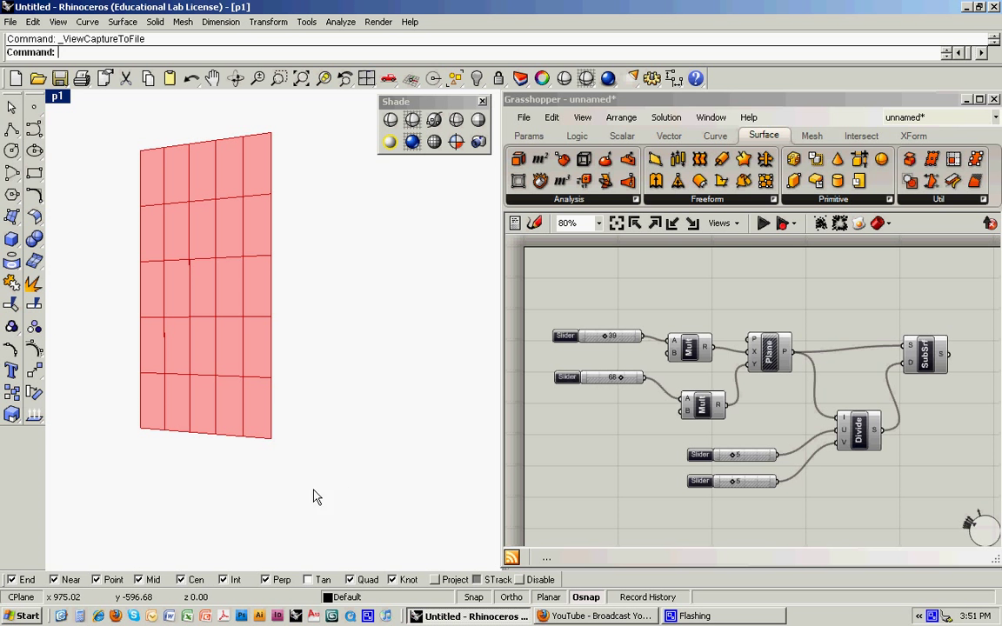
# - Check the exported captures in the Grasshopper Animation folder, then launch Adobe Acrobat 9 Pro
pyautogui.click(61, 618)
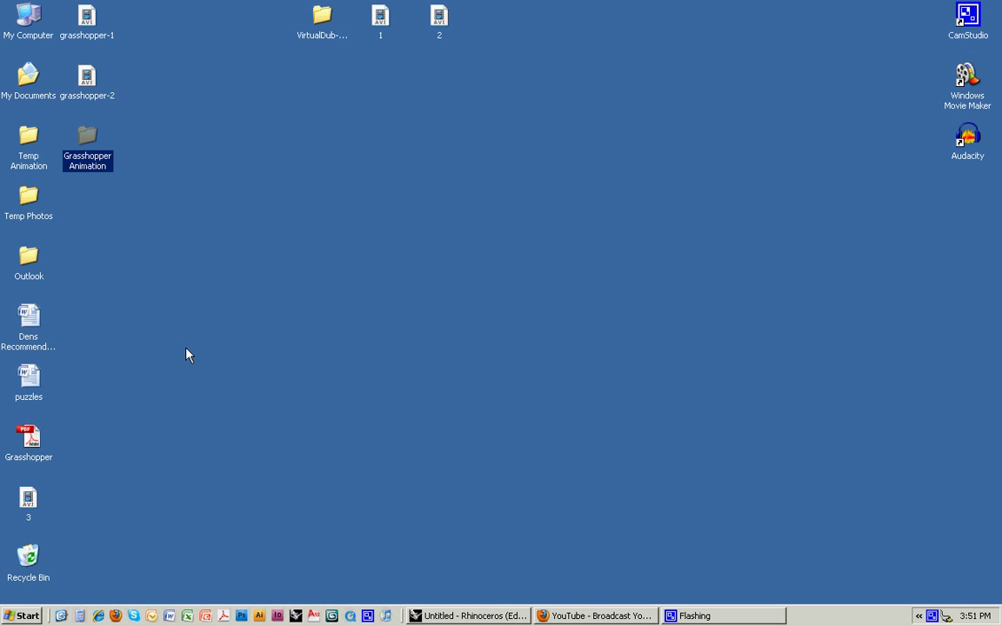
pyautogui.doubleClick(85, 139)
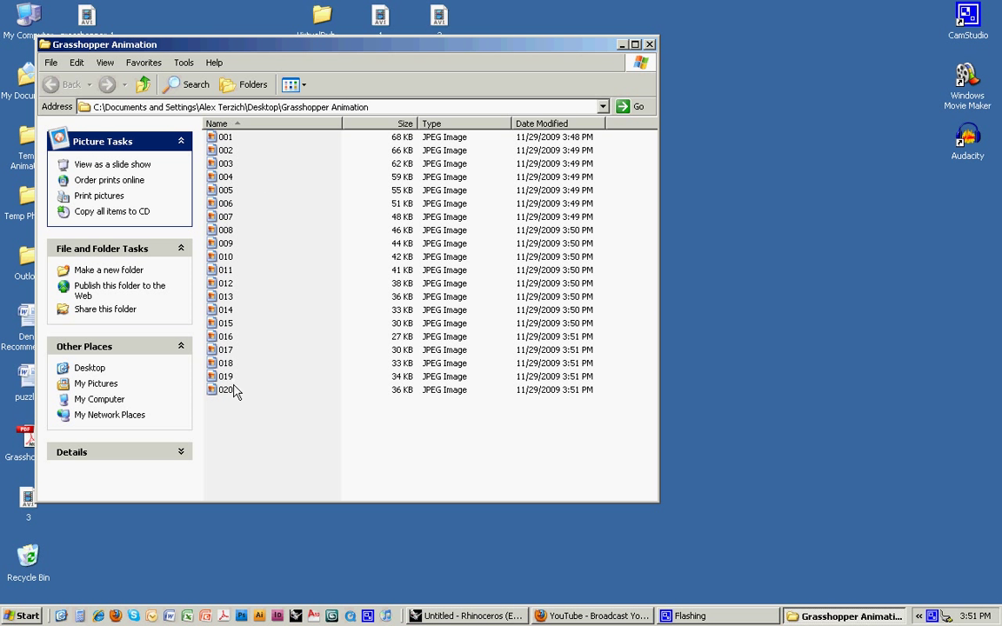
pyautogui.click(648, 45)
pyautogui.click(356, 342)
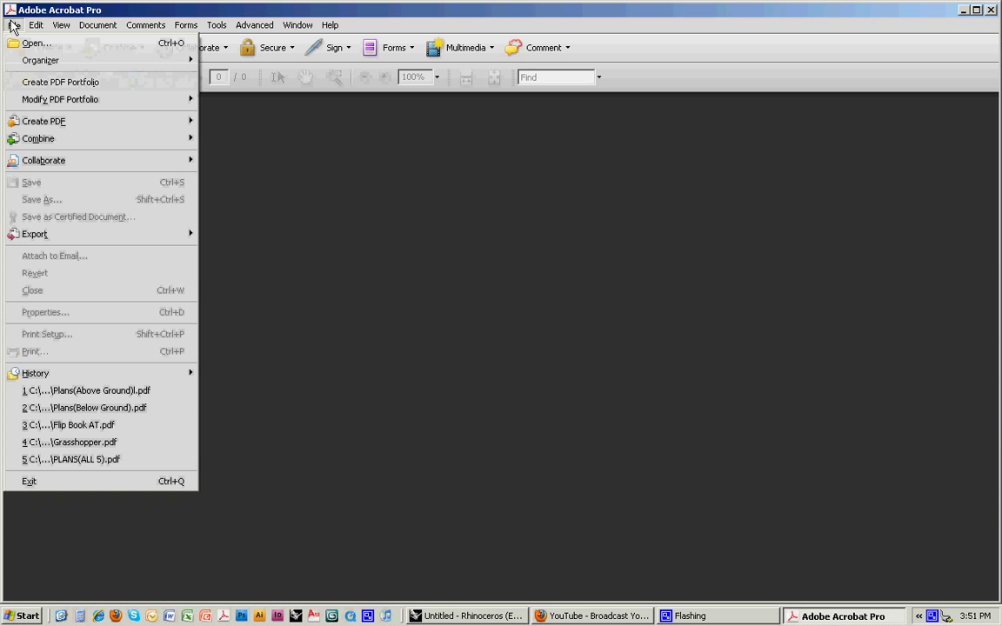
# - Add frames 001.jpg through 020.jpg from Desktop > Grasshopper Animation to Acrobat's merge-into-single-PDF list
pyautogui.moveTo(38, 141)
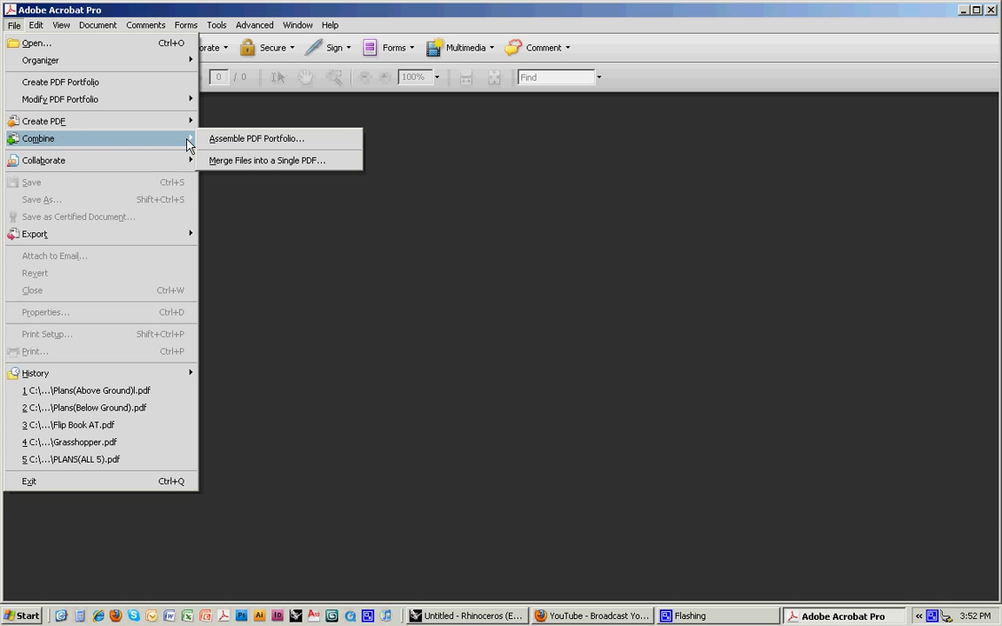
pyautogui.click(232, 162)
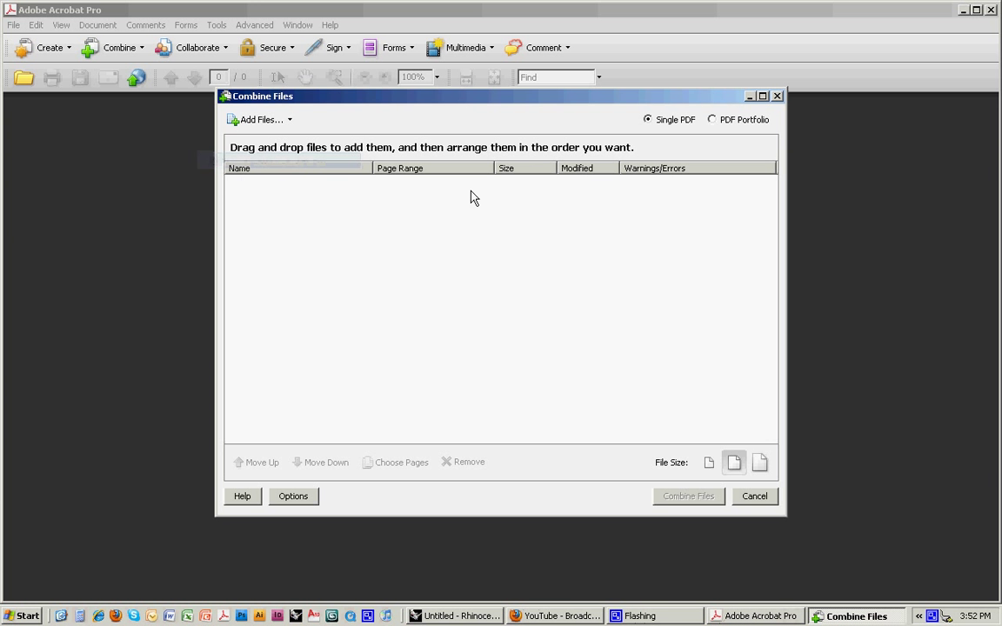
pyautogui.click(265, 121)
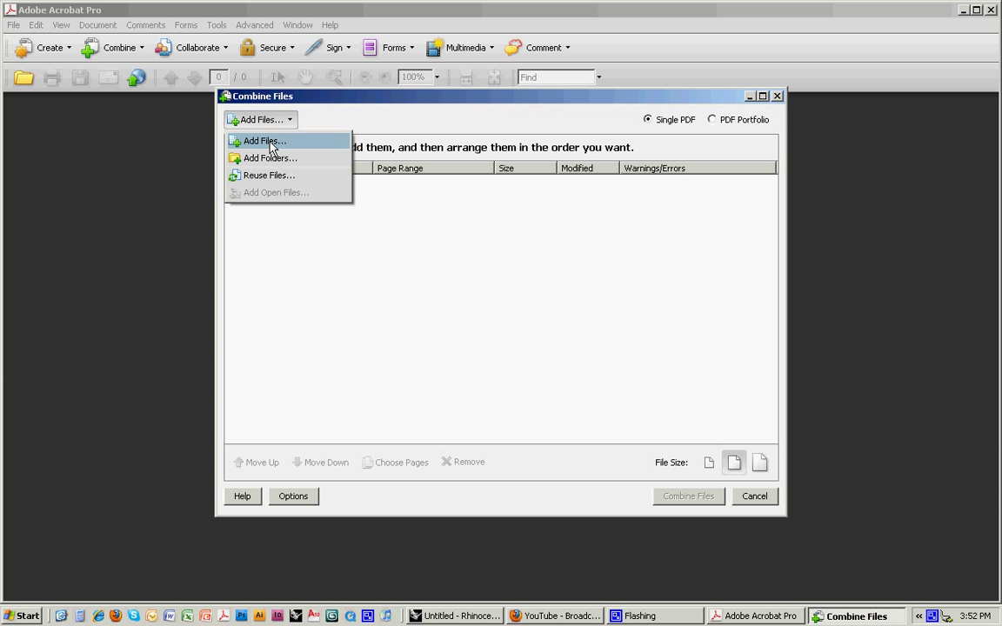
pyautogui.click(271, 143)
pyautogui.click(263, 255)
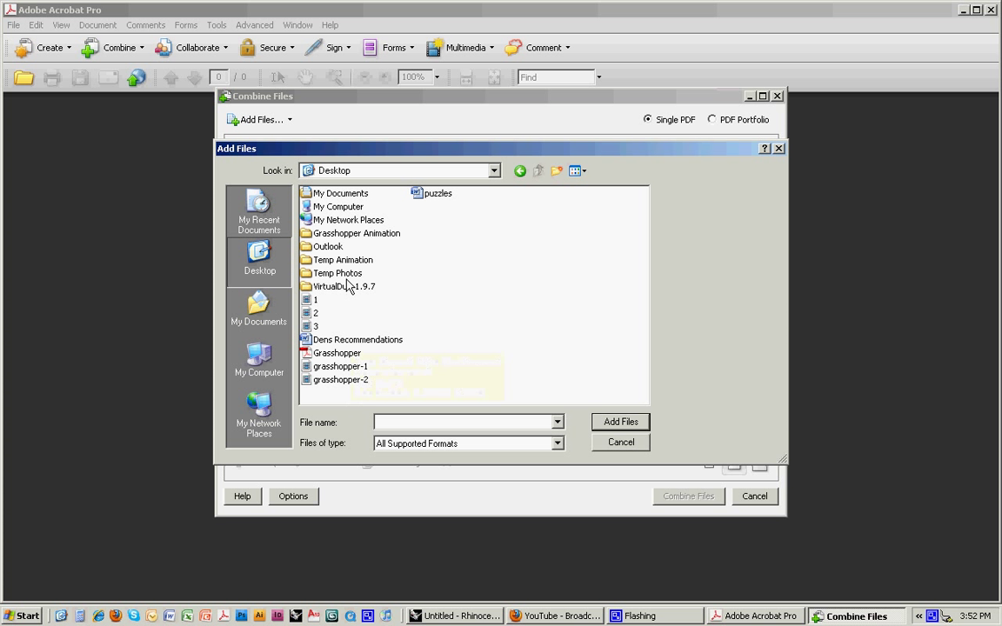
pyautogui.doubleClick(318, 232)
pyautogui.click(318, 193)
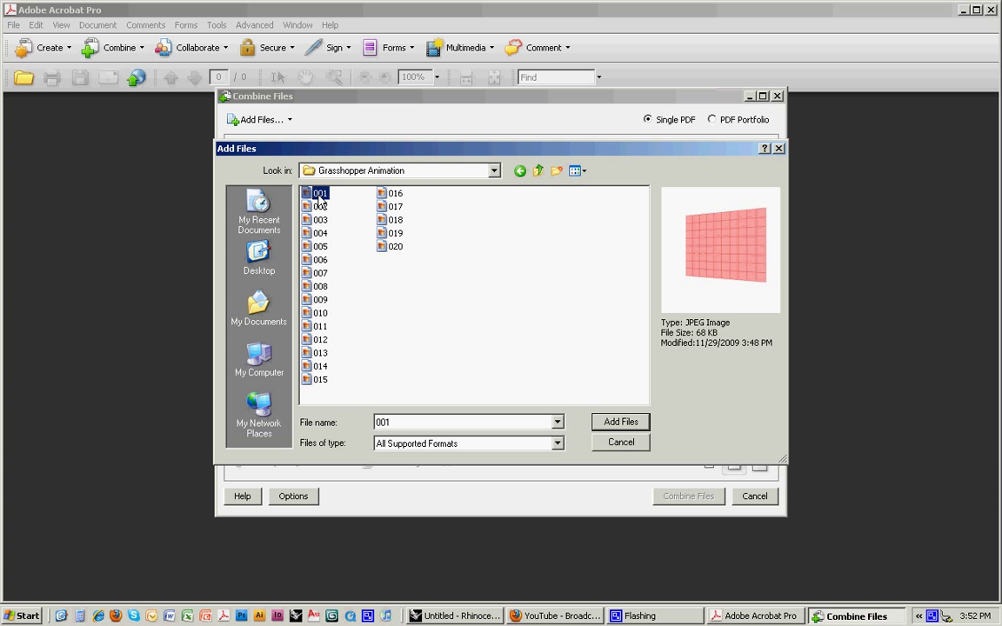
pyautogui.keyDown('shift'); pyautogui.click(393, 246); pyautogui.keyUp('shift')
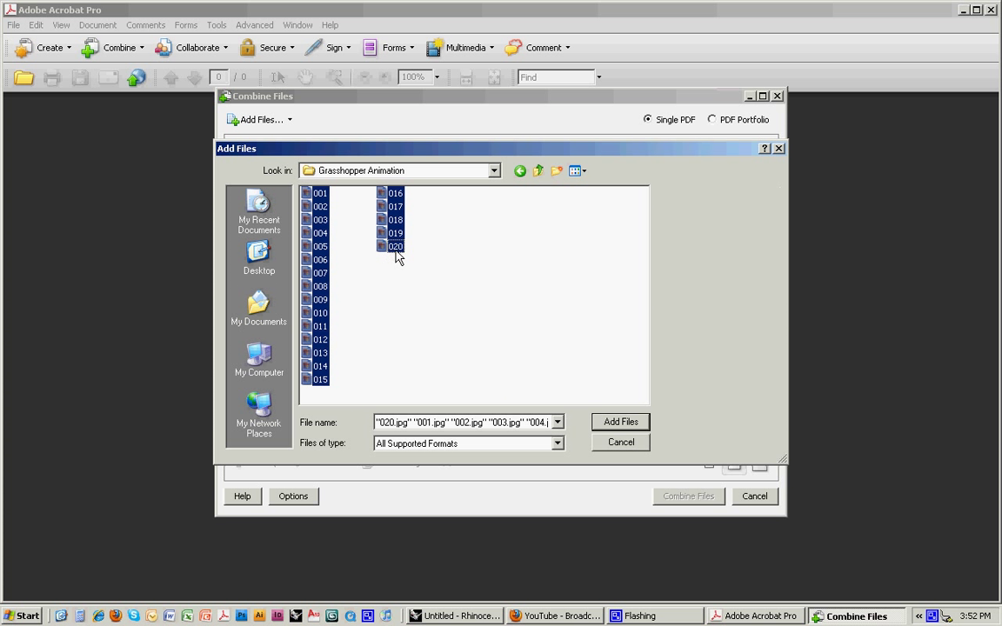
pyautogui.click(615, 424)
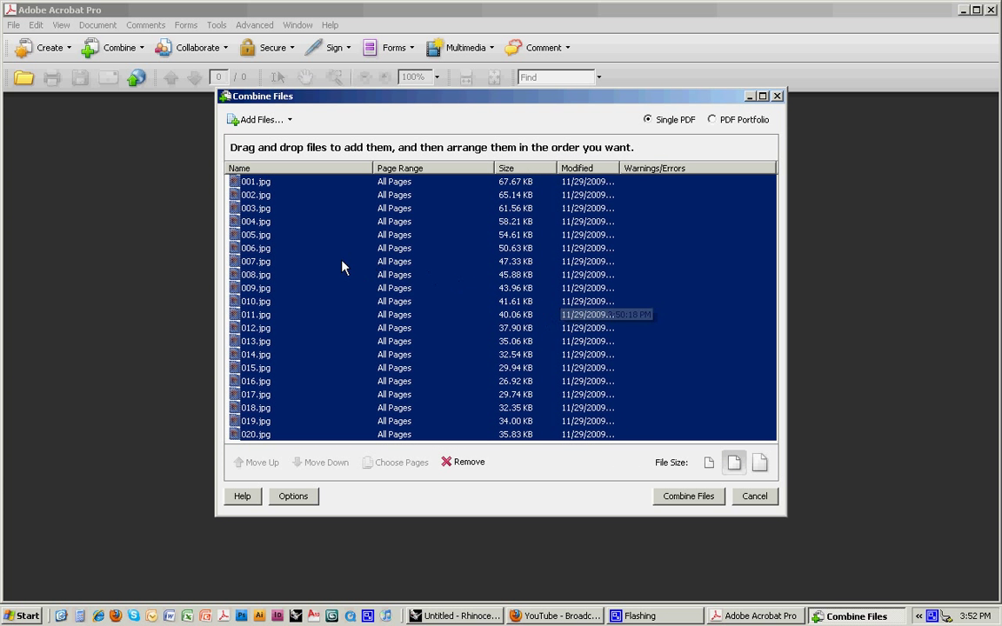
# - Combine the twenty frames and save the resulting PDF as 'Flip Book AT'
pyautogui.click(317, 252)
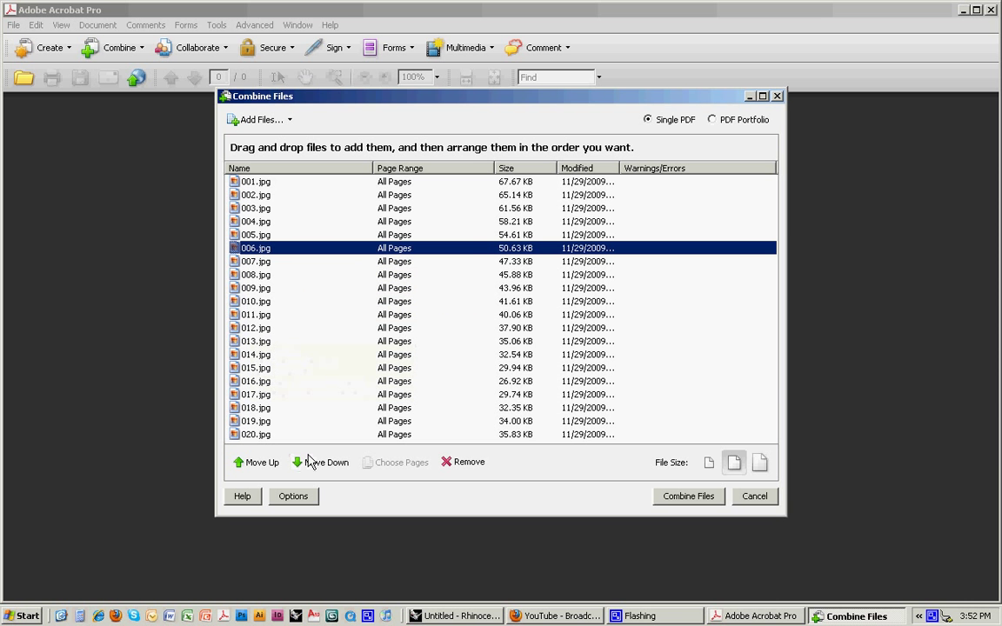
pyautogui.click(675, 499)
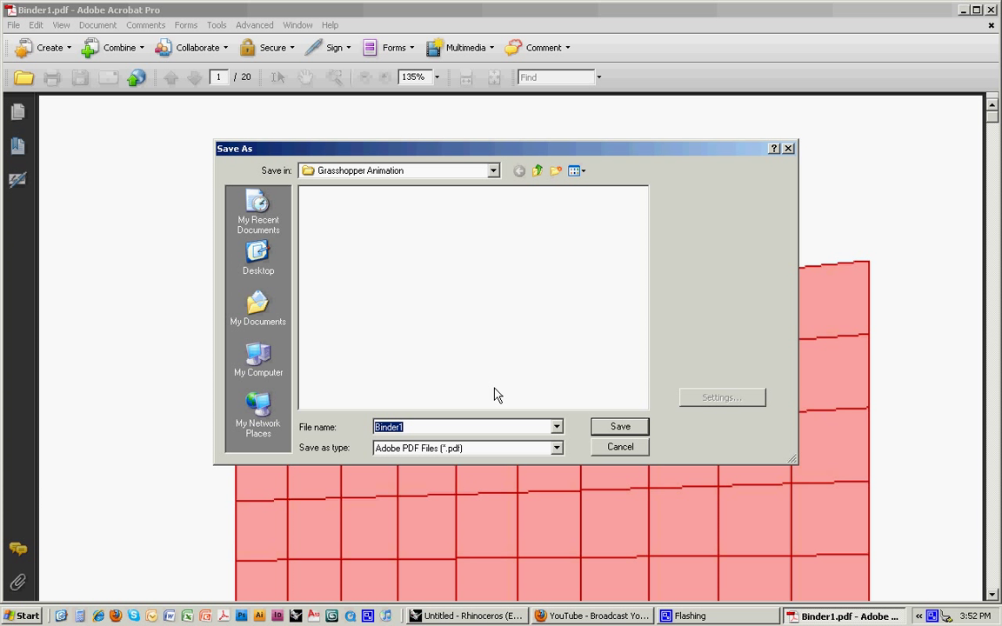
pyautogui.write('Flip Book AT')
pyautogui.click(623, 426)
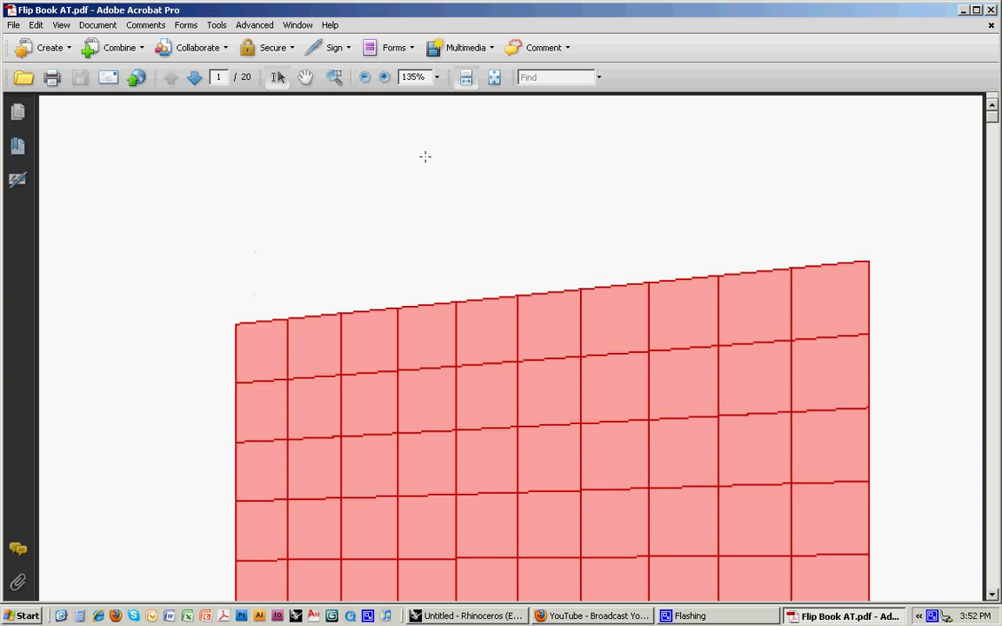
# - Zoom out to 50%, scroll the pages, then play Flip Book AT in Full Screen Mode and exit
pyautogui.click(364, 77)
pyautogui.click(364, 77)
pyautogui.click(365, 77)
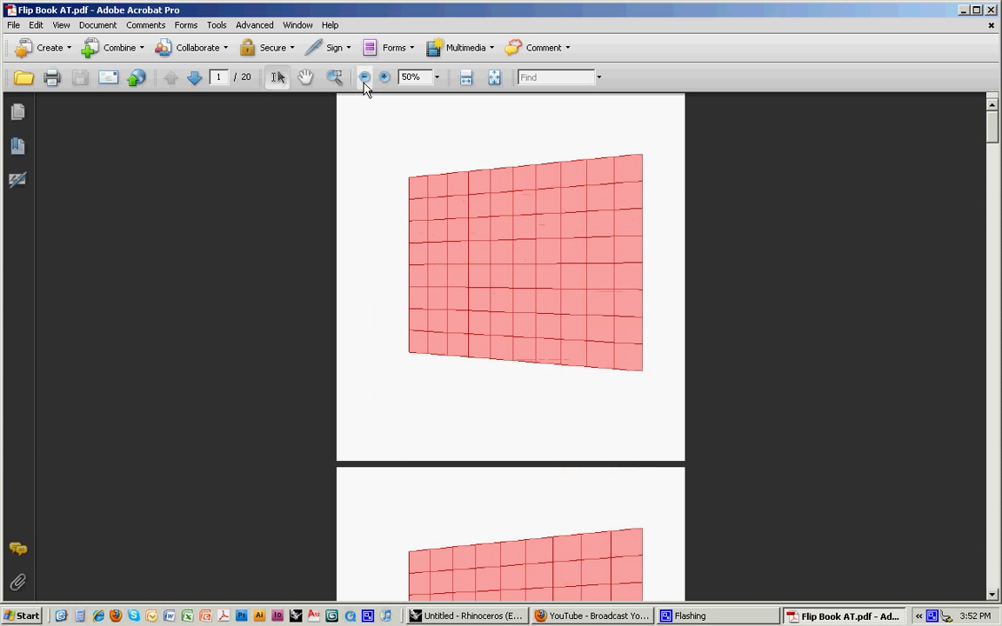
pyautogui.scroll(-15, 369, 179)
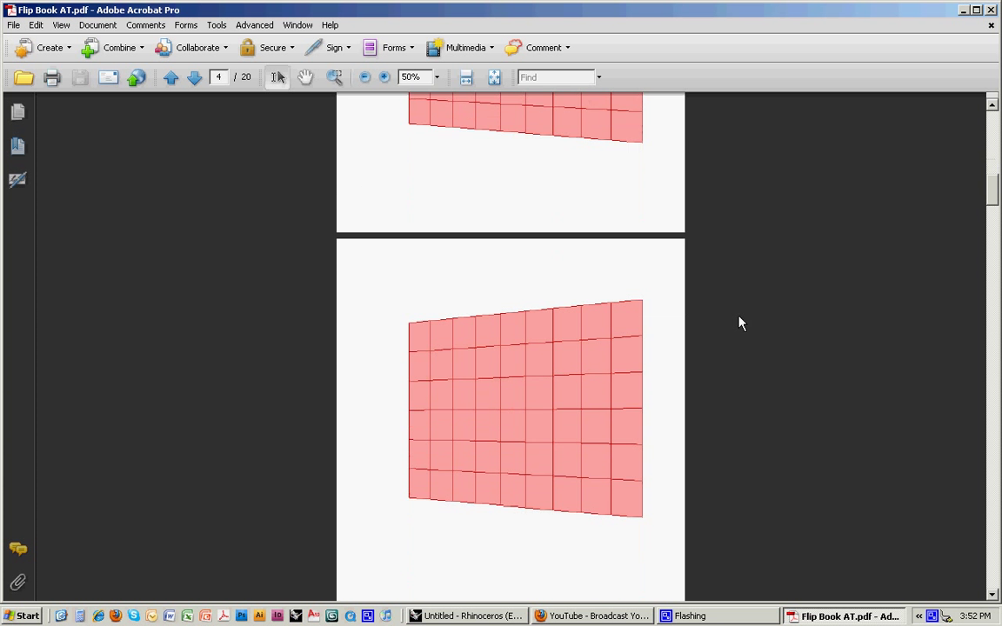
pyautogui.moveTo(993, 193); pyautogui.dragTo(996, 126)
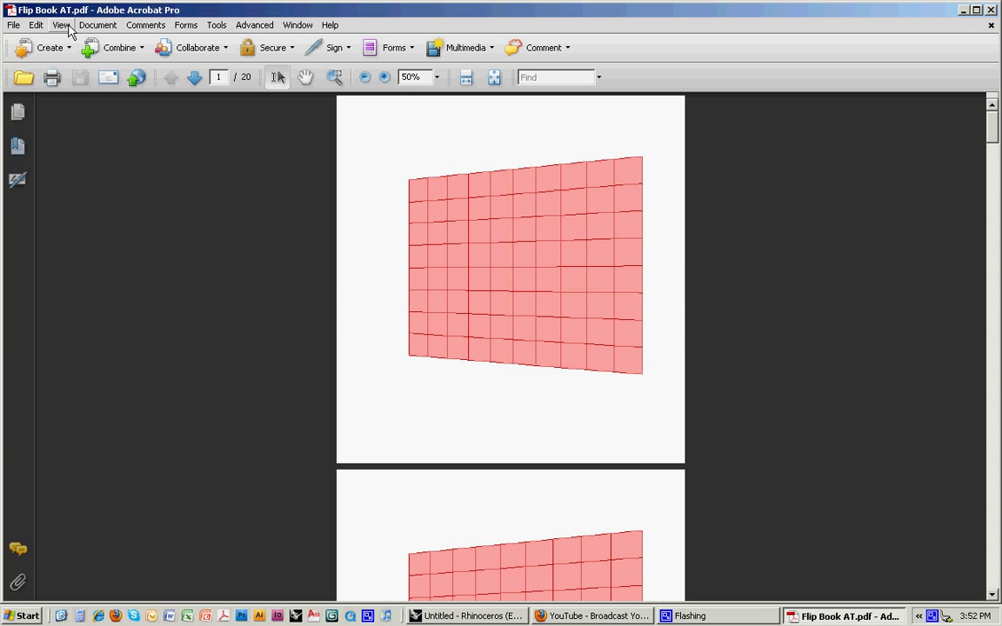
pyautogui.click(63, 25)
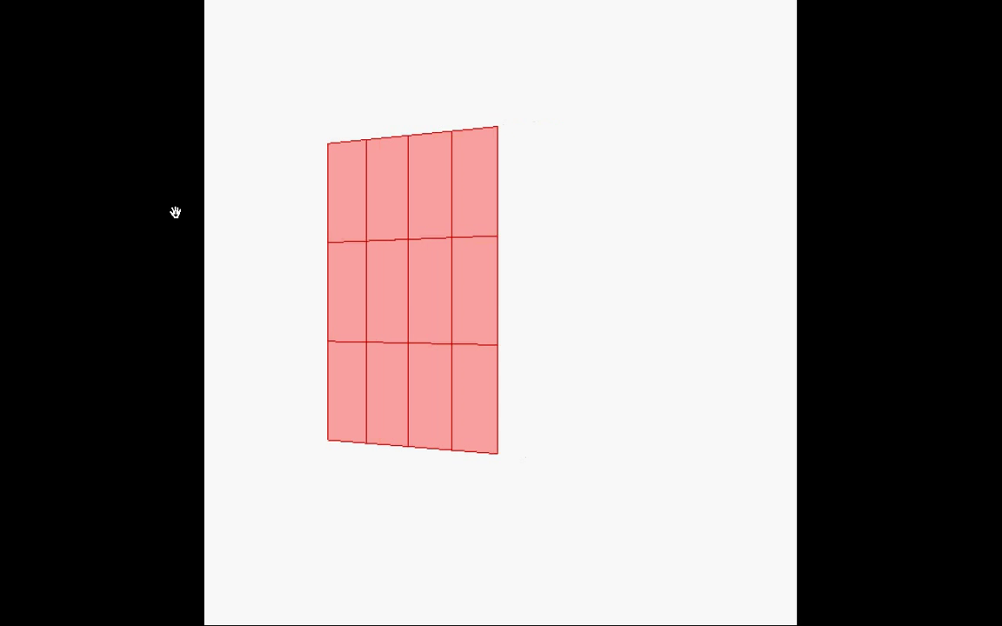
pyautogui.press('Escape')
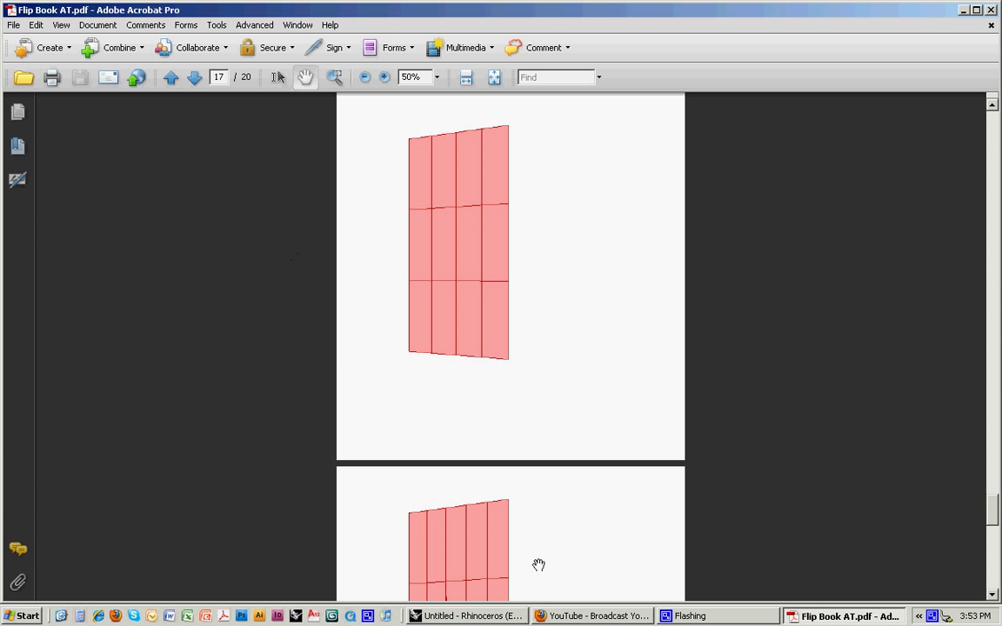
# - Return to Grasshopper and save its definition as GH1 (.ghx) in the Grasshopper Animation folder
pyautogui.click(474, 615)
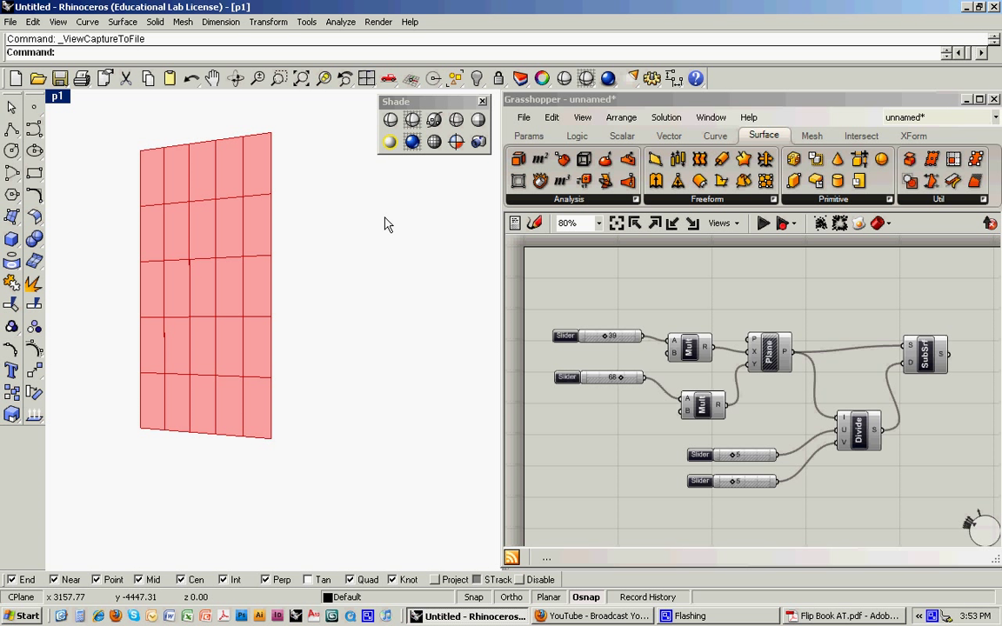
pyautogui.click(548, 104)
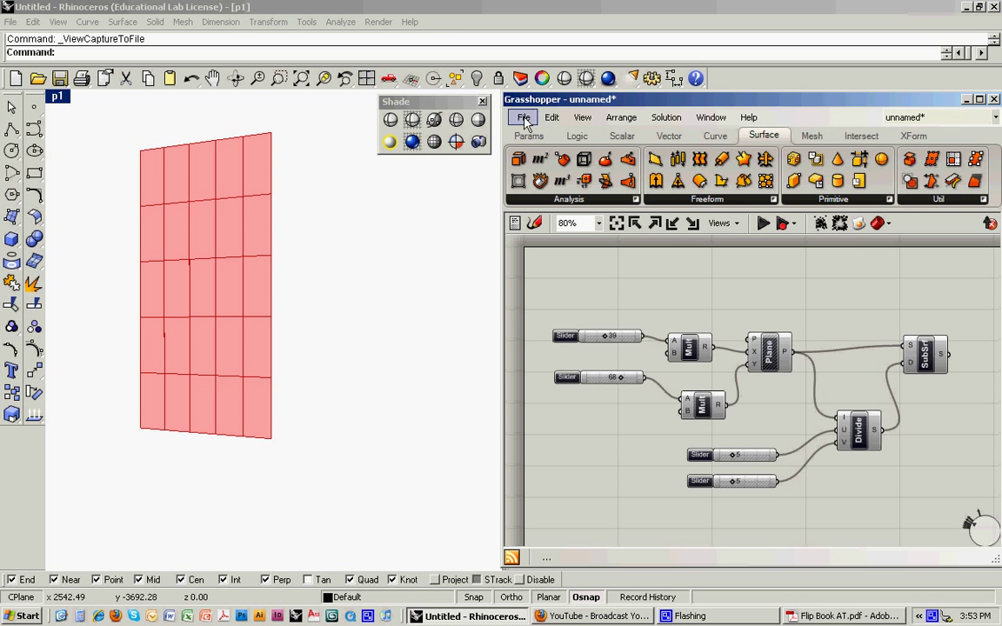
pyautogui.click(524, 118)
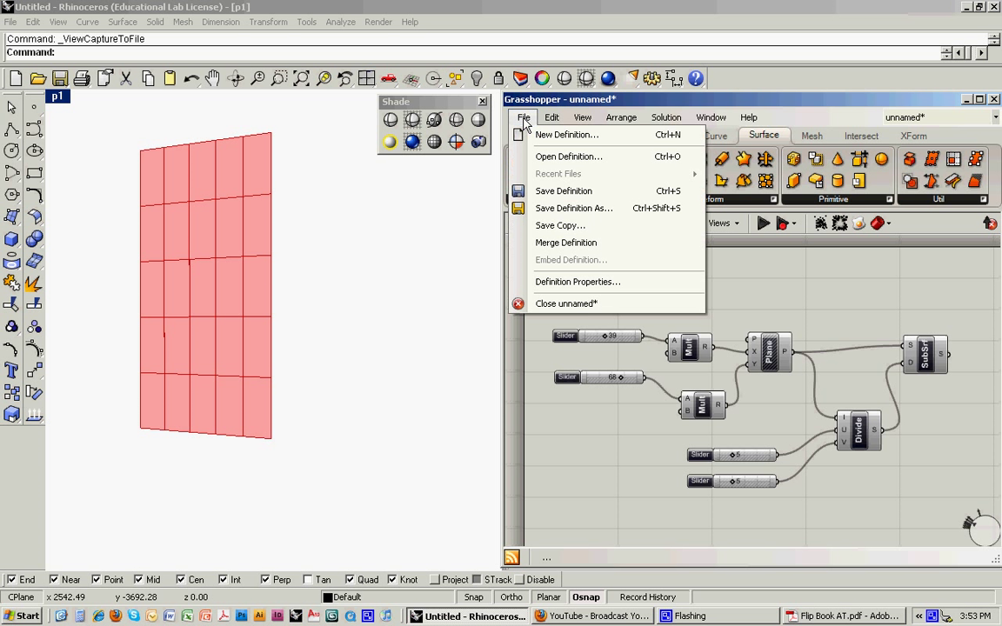
pyautogui.click(543, 191)
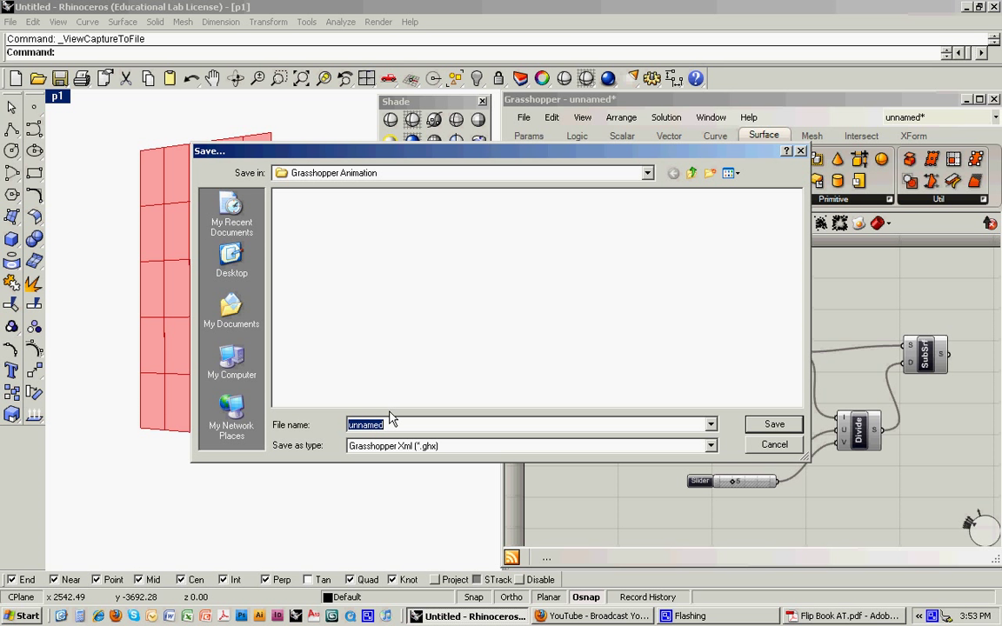
pyautogui.write('GH1')
pyautogui.press('Return')
# - Save the Rhino model as GH1.3dm in Desktop > Grasshopper Animation, beside the definition
pyautogui.click(12, 22)
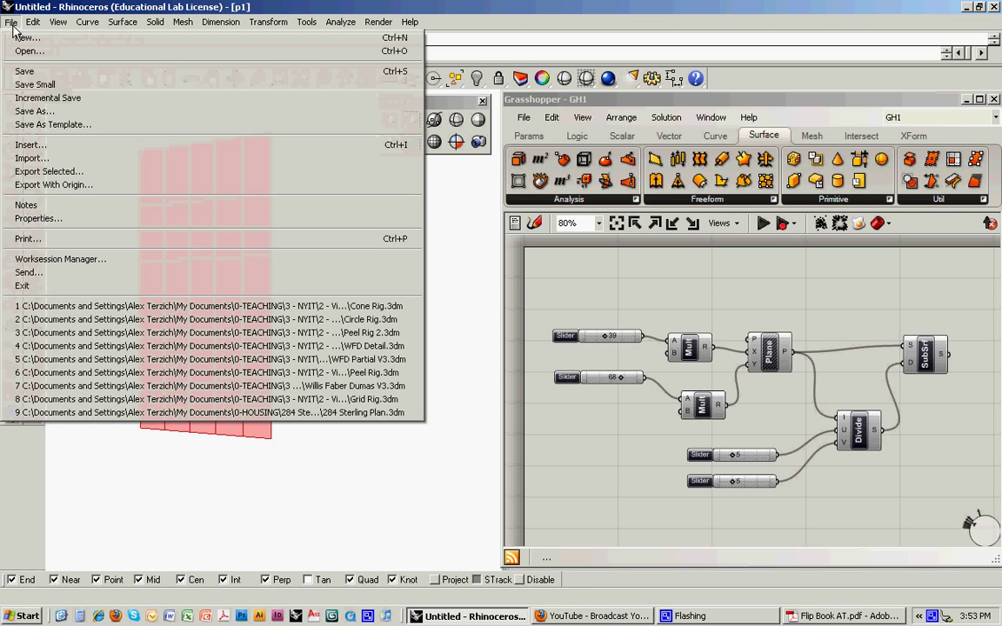
pyautogui.click(31, 75)
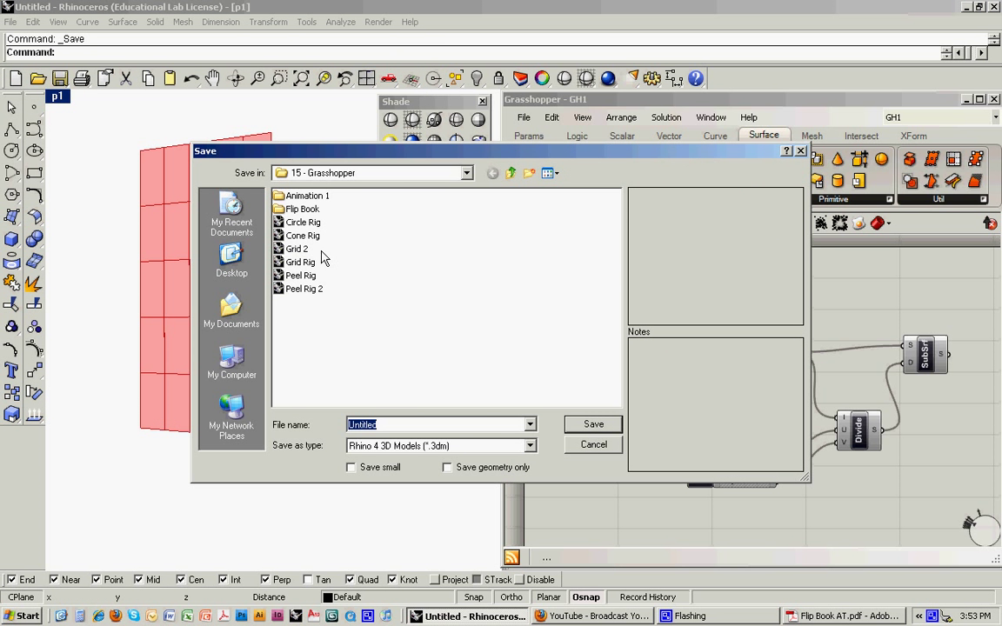
pyautogui.click(231, 259)
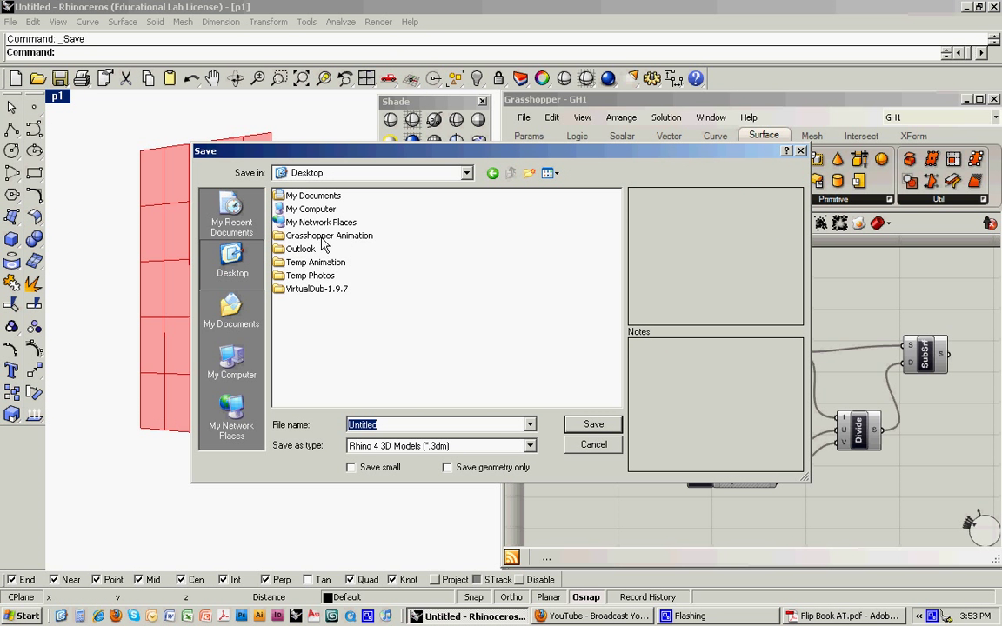
pyautogui.doubleClick(300, 233)
pyautogui.write('GH1')
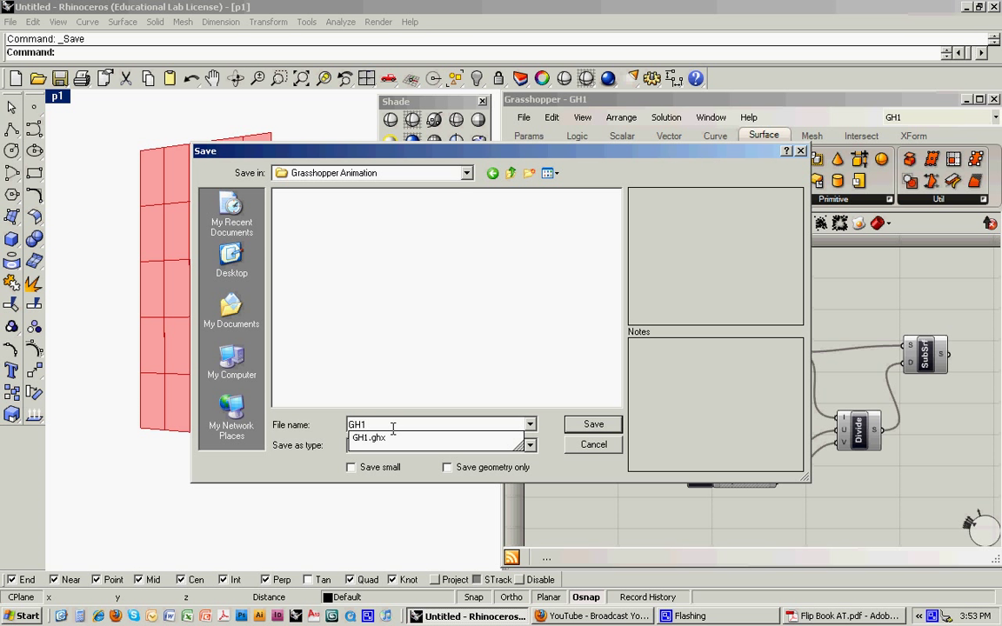
pyautogui.press('Return')
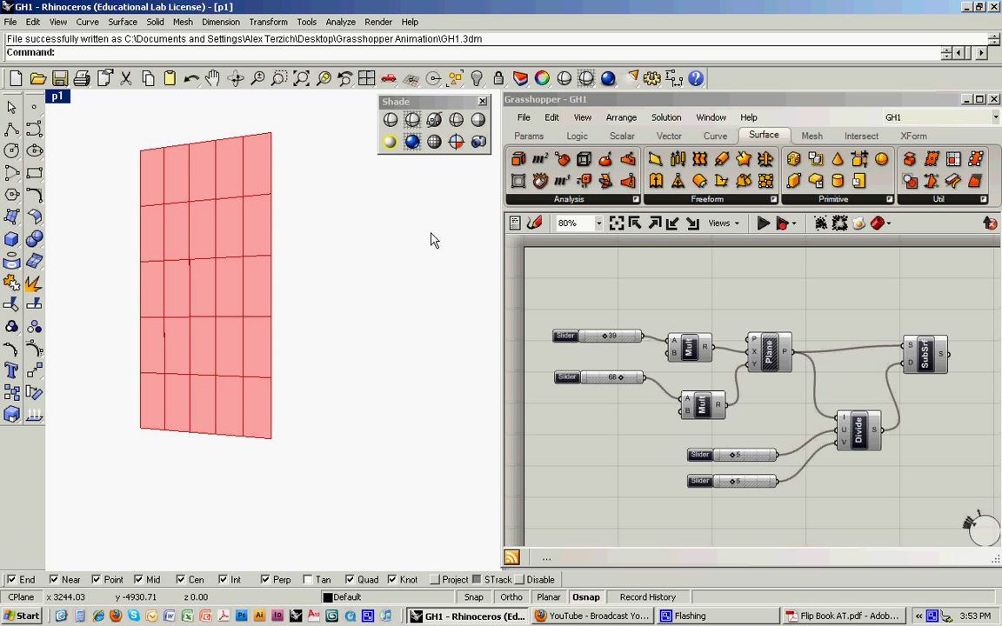